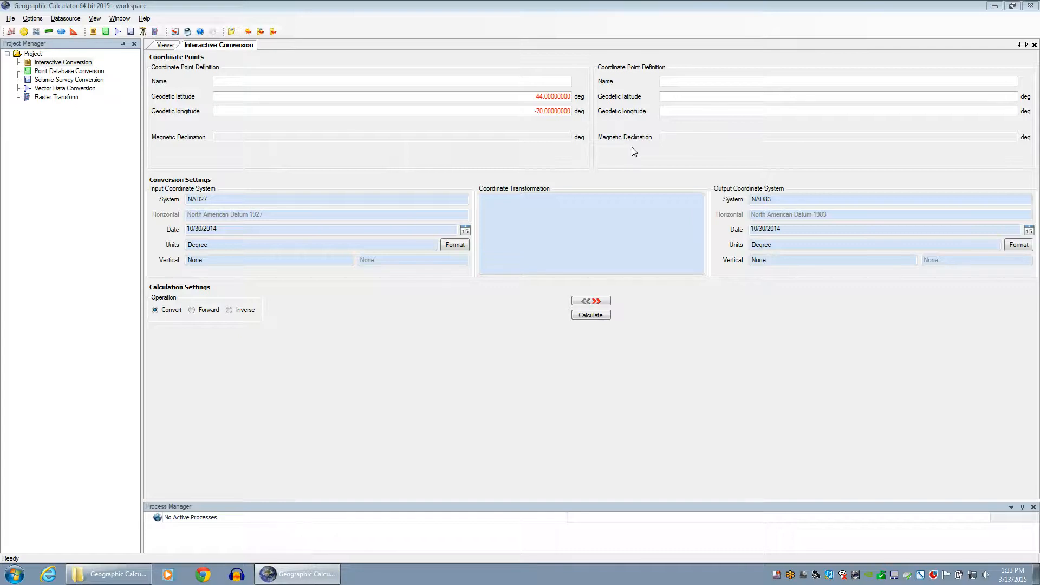
# Start choosing the output coordinate system without limiting it by geographic area
pyautogui.click(582, 353)
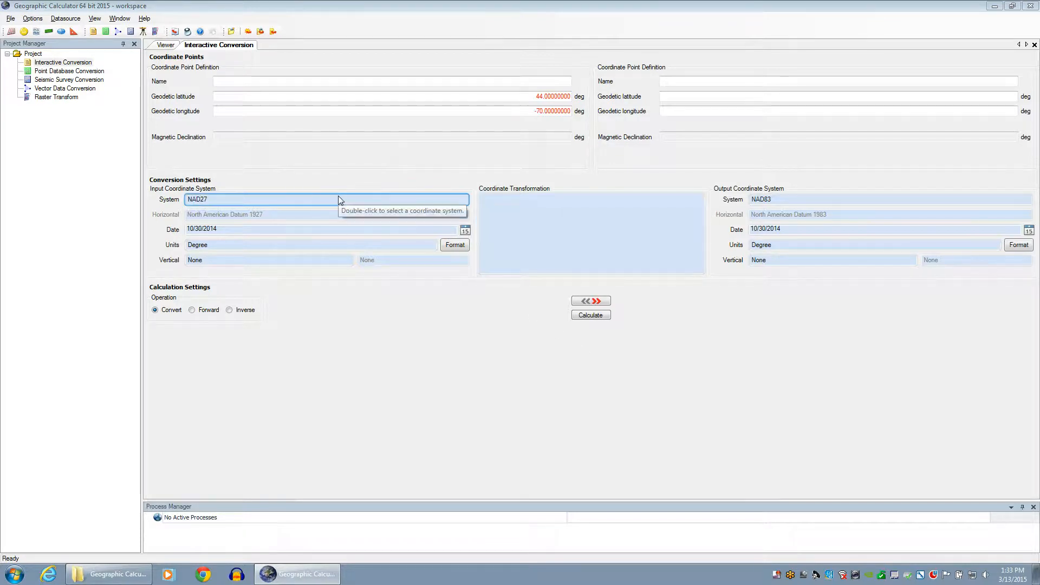
pyautogui.doubleClick(791, 199)
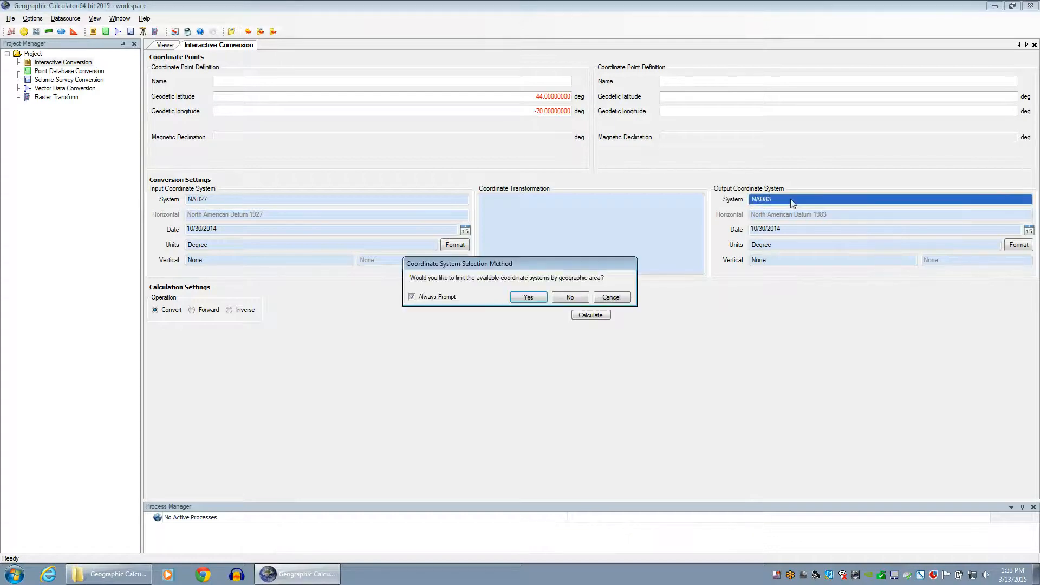
pyautogui.click(570, 298)
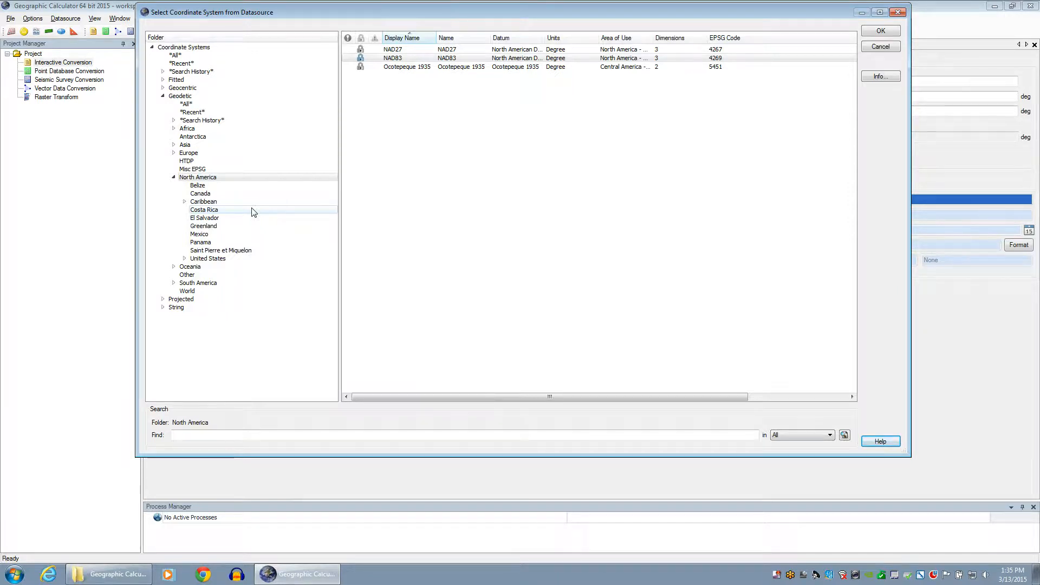
# Select NAD83 in the list and apply it as the output coordinate system
pyautogui.click(404, 58)
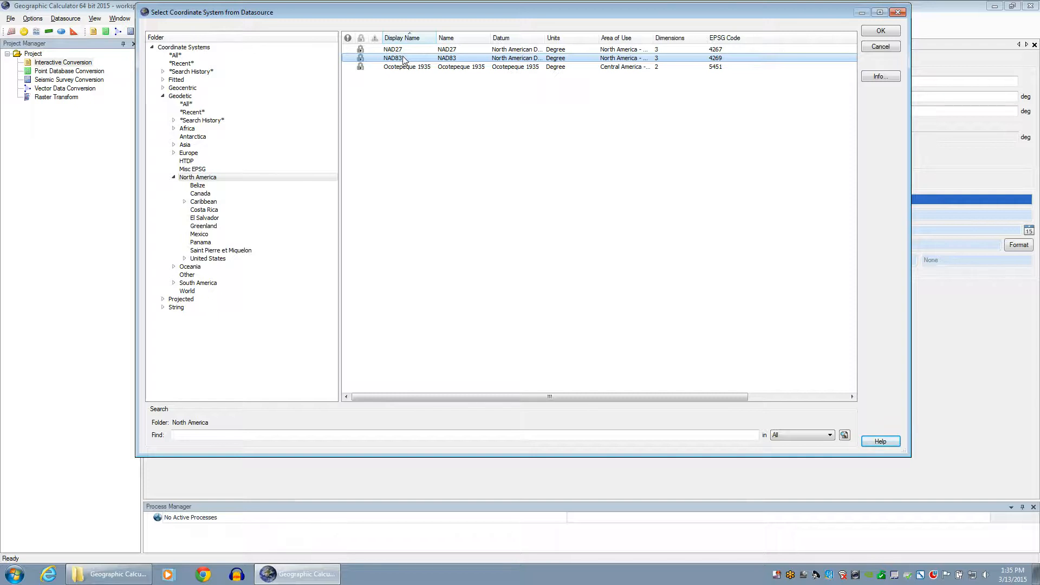
pyautogui.doubleClick(402, 56)
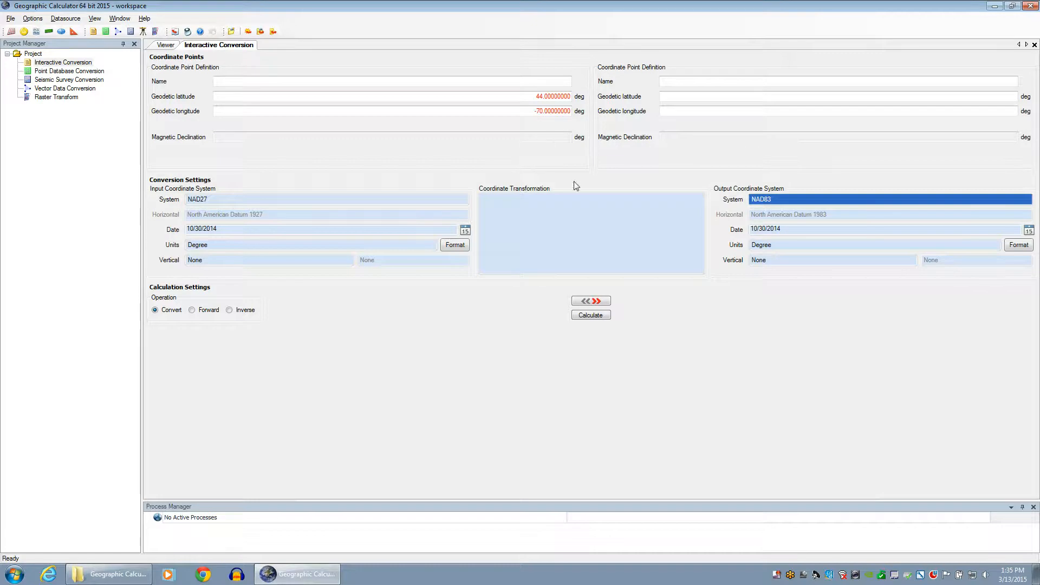
# Open the Select Horizontal Transformation dialog from the Coordinate Transformation box
pyautogui.doubleClick(581, 219)
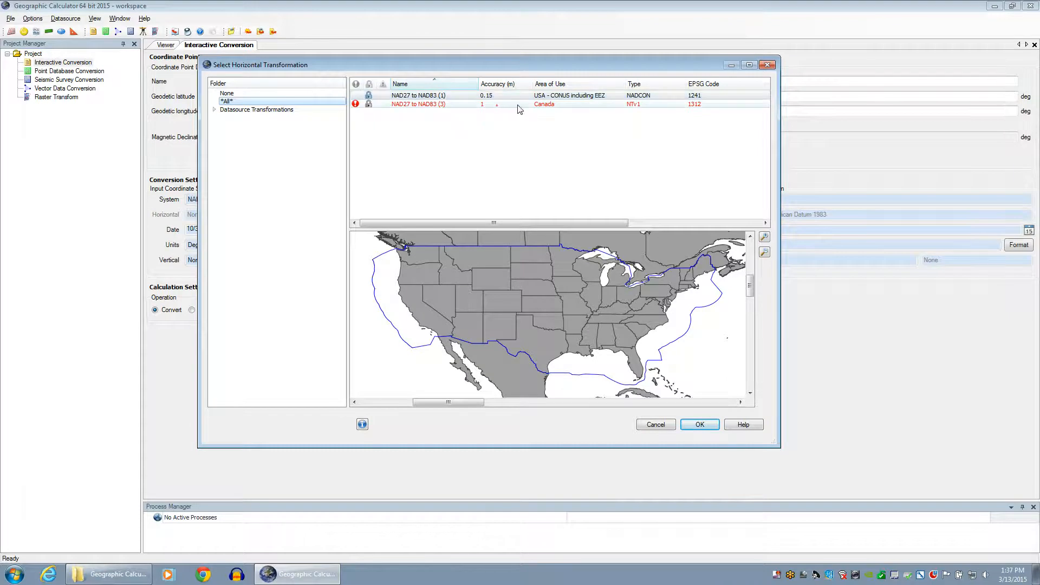
# Map the coverage of NAD27 to NAD83 (1), then the Canada-only (3) NTv1 version
pyautogui.click(659, 96)
pyautogui.click(563, 105)
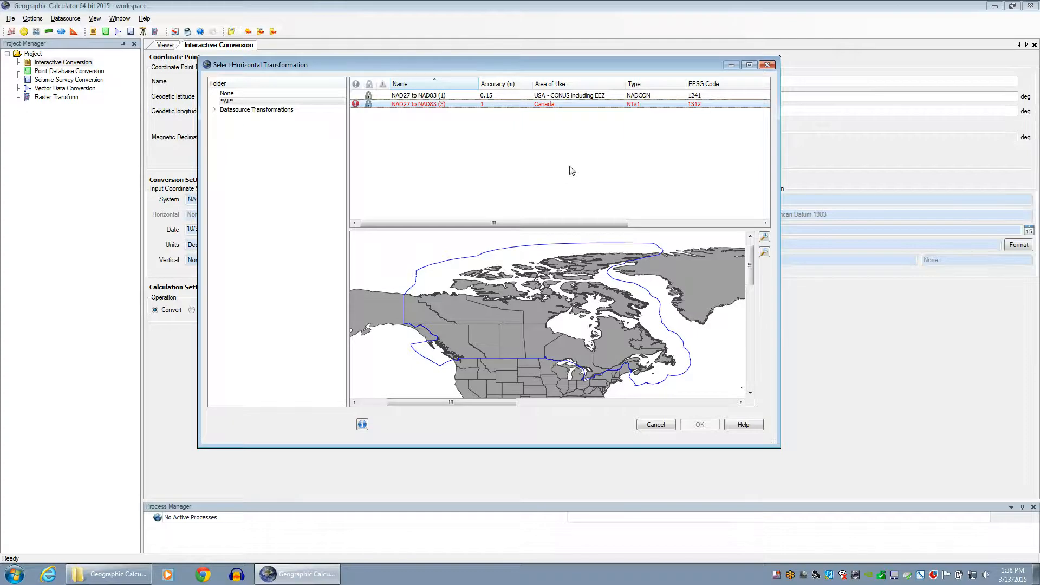
pyautogui.click(655, 425)
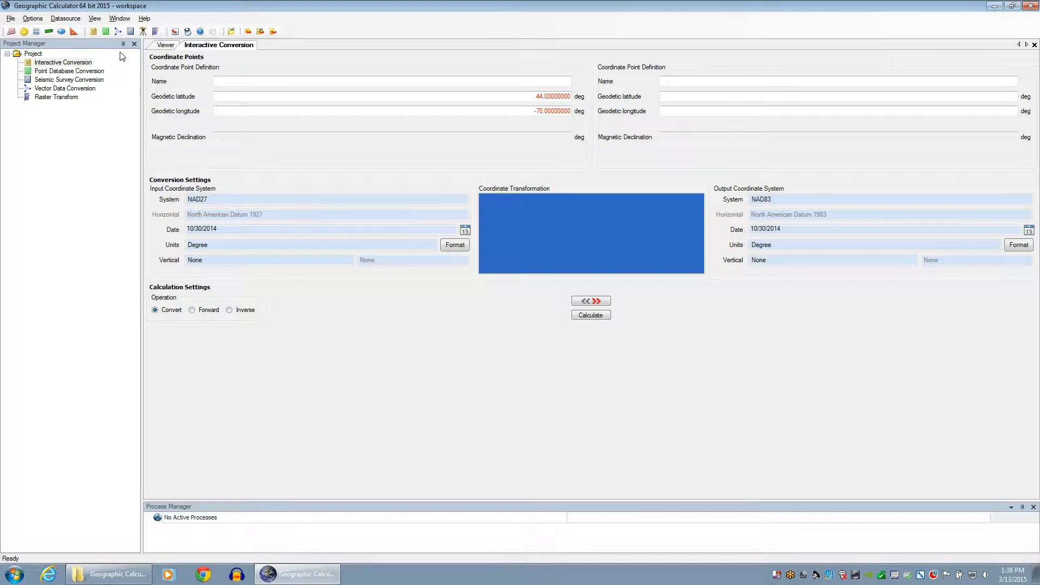
pyautogui.click(32, 18)
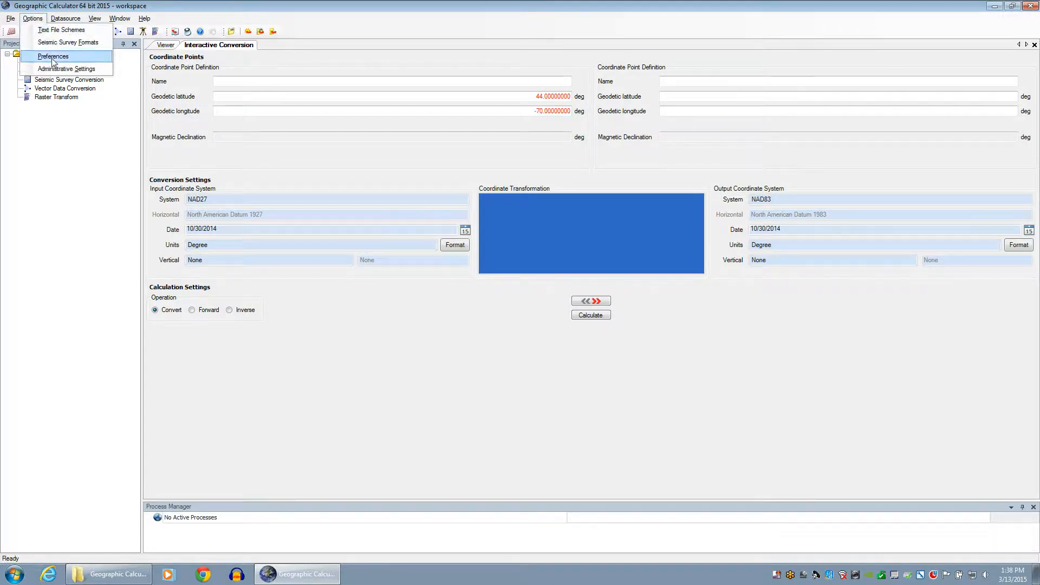
pyautogui.click(102, 72)
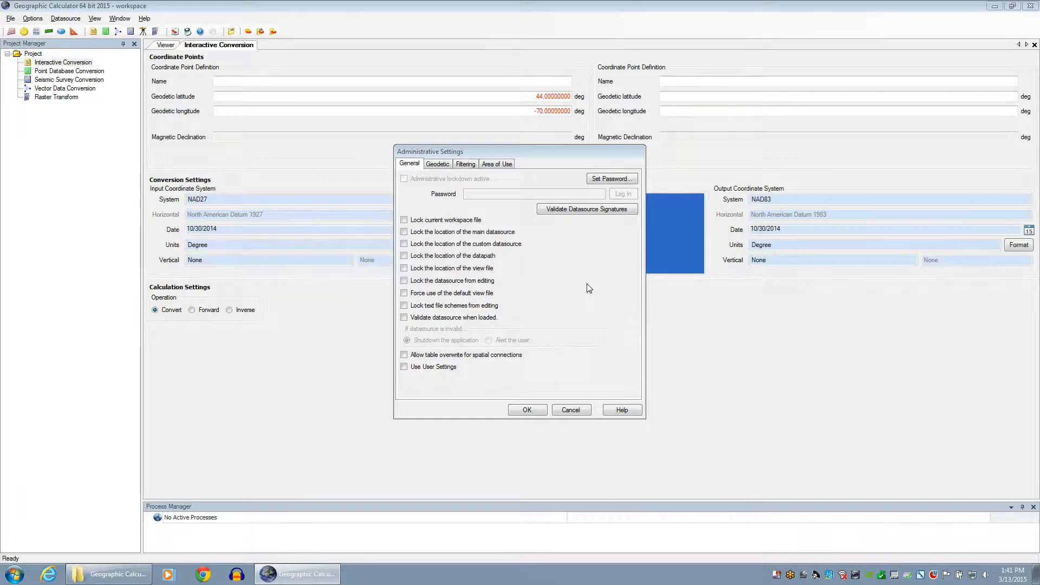
pyautogui.click(571, 410)
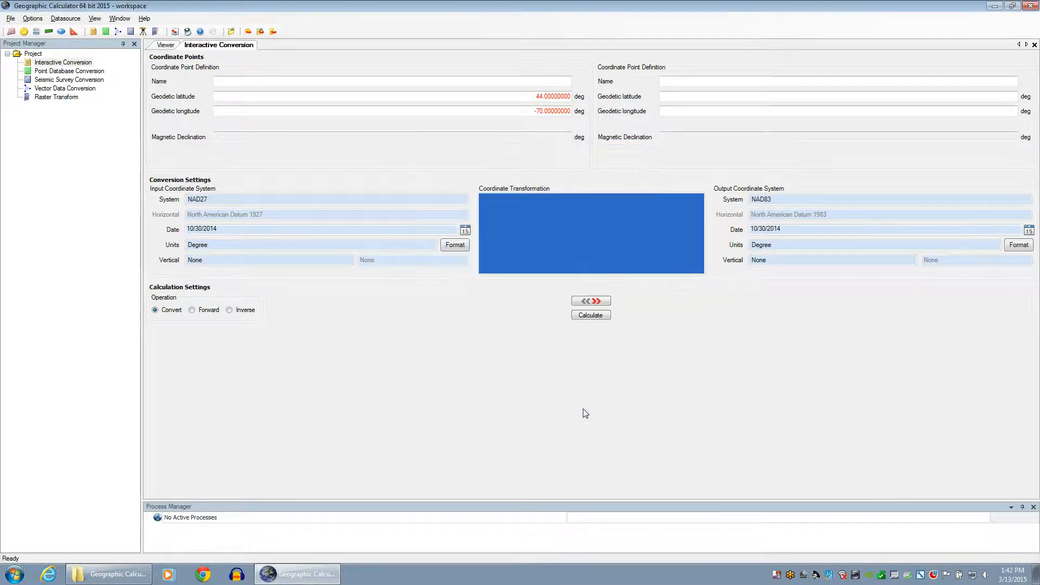
# Show the File Locations page of Options > Preferences with workspace and datasource paths
pyautogui.click(38, 20)
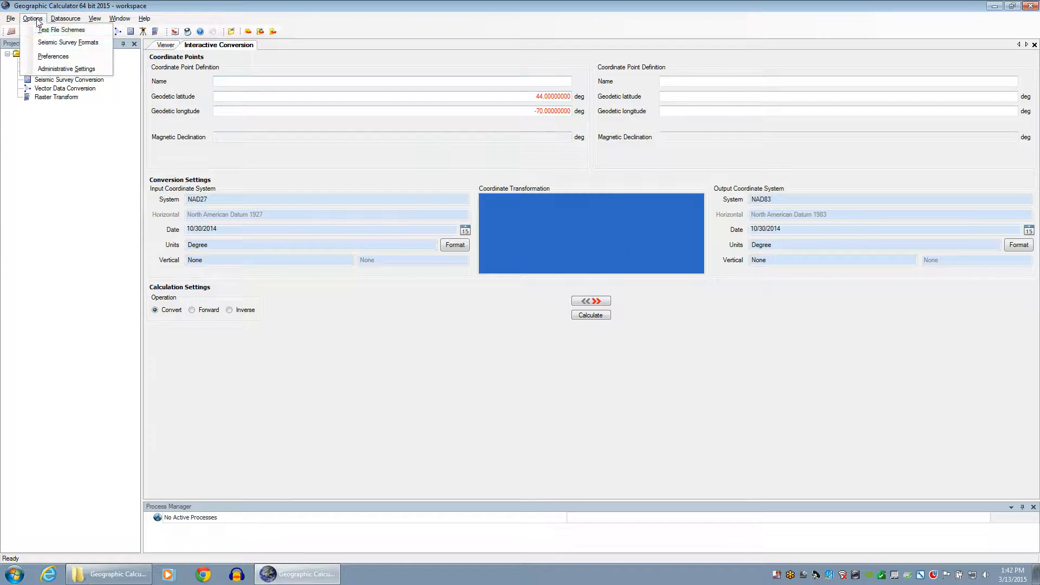
pyautogui.click(54, 56)
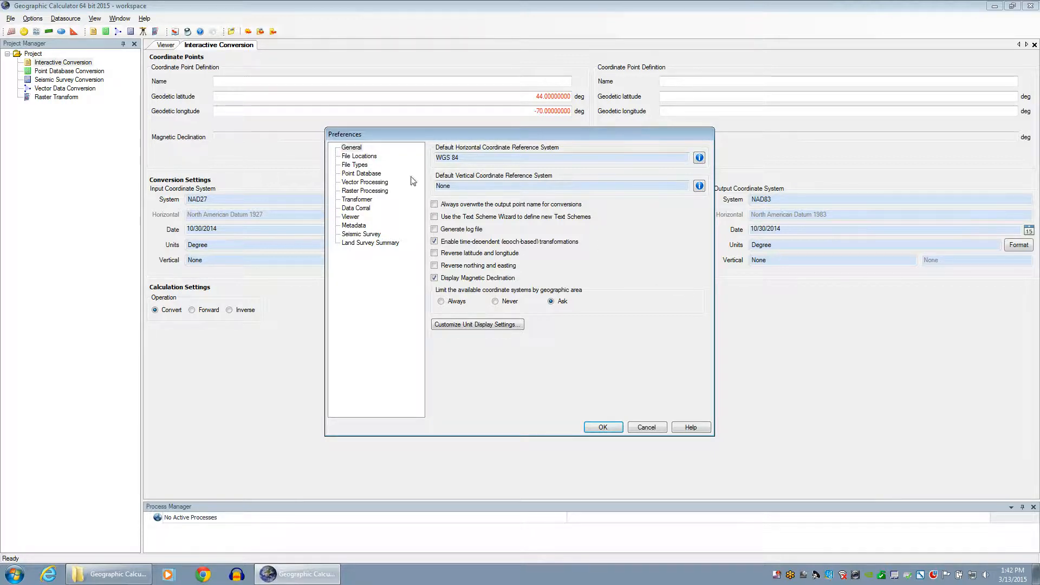
pyautogui.click(370, 157)
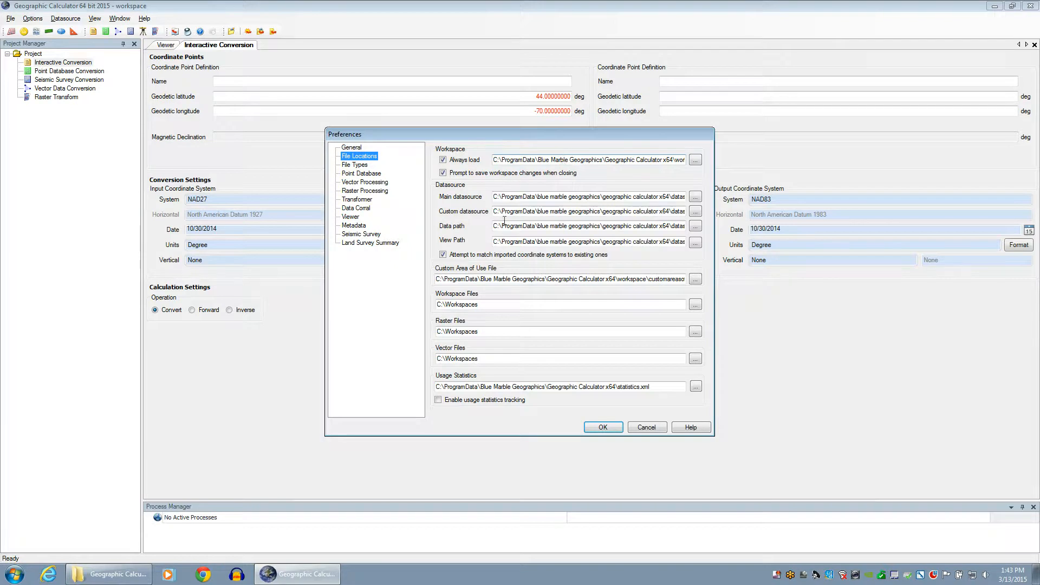
# Narrow the Geographic Calculator x64 folder window and move Preferences to the right
pyautogui.click(107, 577)
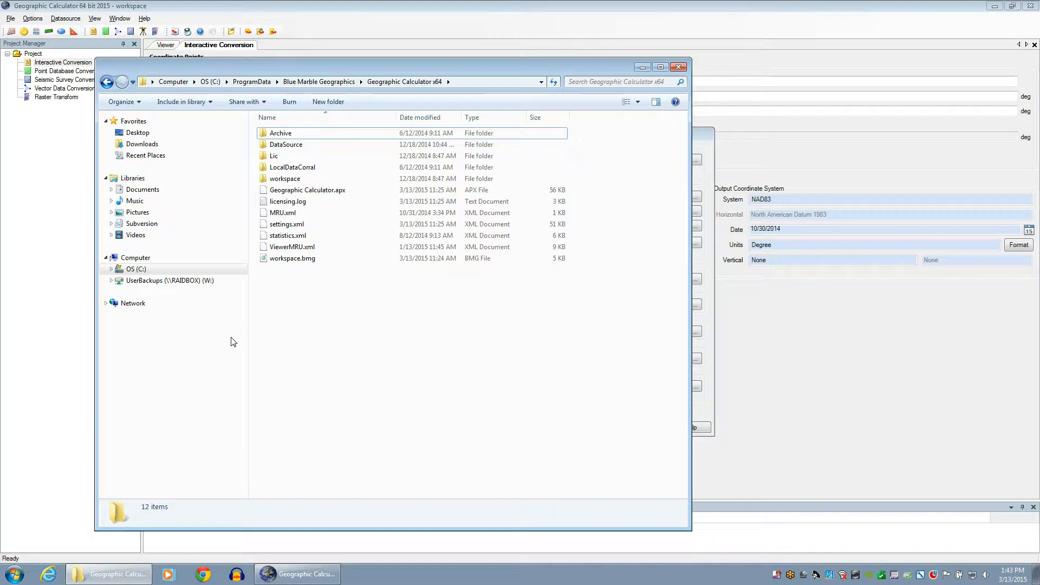
pyautogui.moveTo(690, 196); pyautogui.dragTo(480, 196)
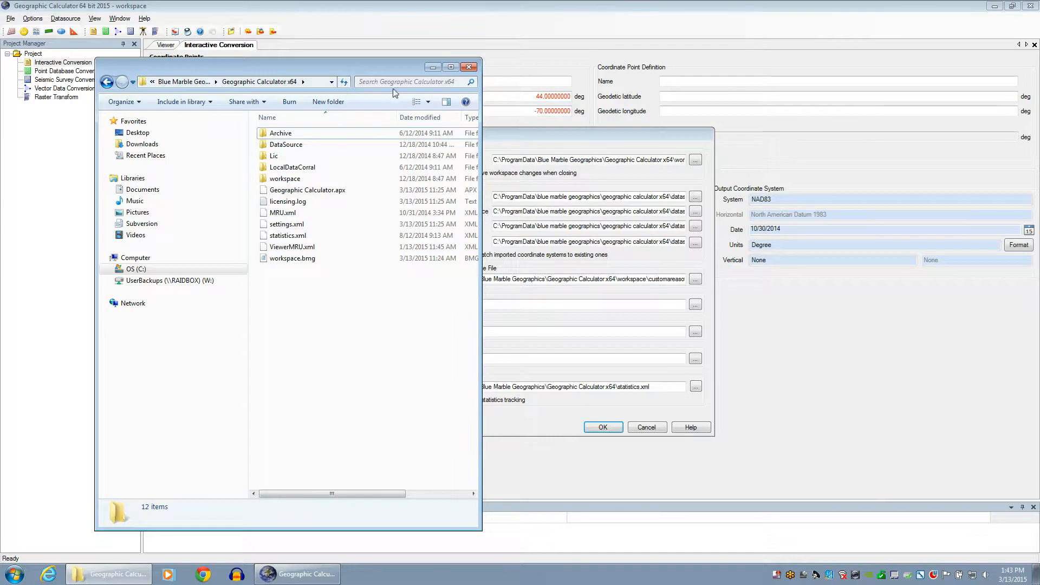
pyautogui.click(434, 67)
pyautogui.moveTo(515, 140); pyautogui.dragTo(672, 137)
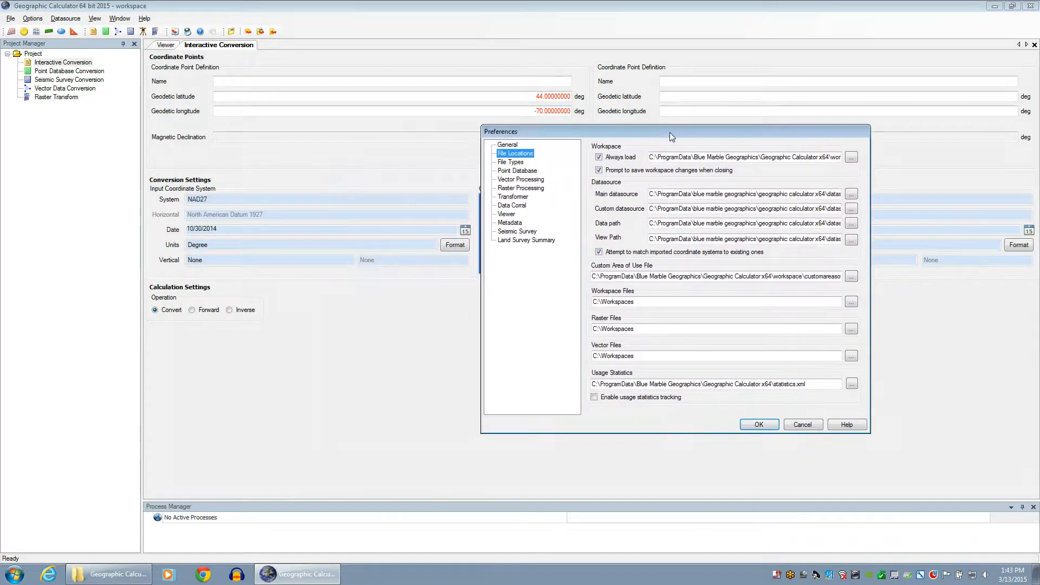
pyautogui.click(103, 569)
# Move the Geographic Calculator x64 folder window to the left edge, beside Preferences
pyautogui.moveTo(279, 66); pyautogui.dragTo(249, 66)
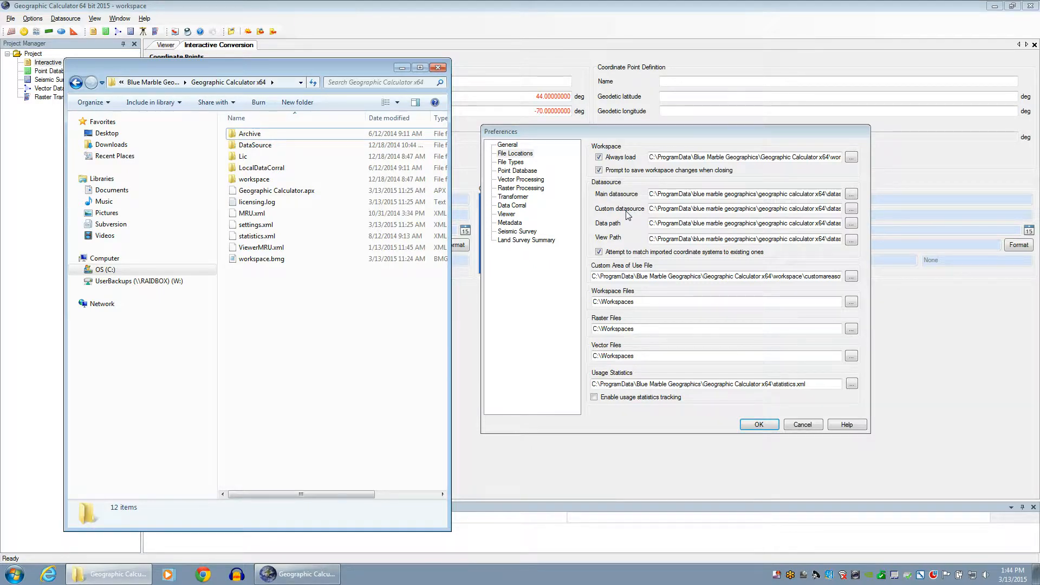
# Open the DataSource folder to list CSV, gml, shiftfiles, geodata.xml and custom.xml
pyautogui.doubleClick(276, 146)
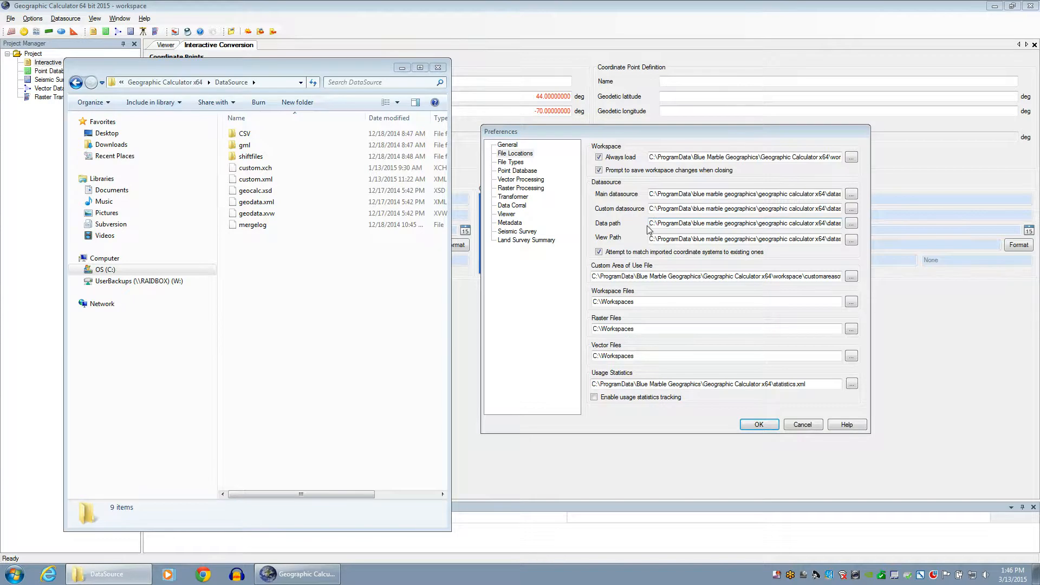
# Bring Preferences forward and show the Data path ending in datasource\shiftfiles\
pyautogui.click(848, 225)
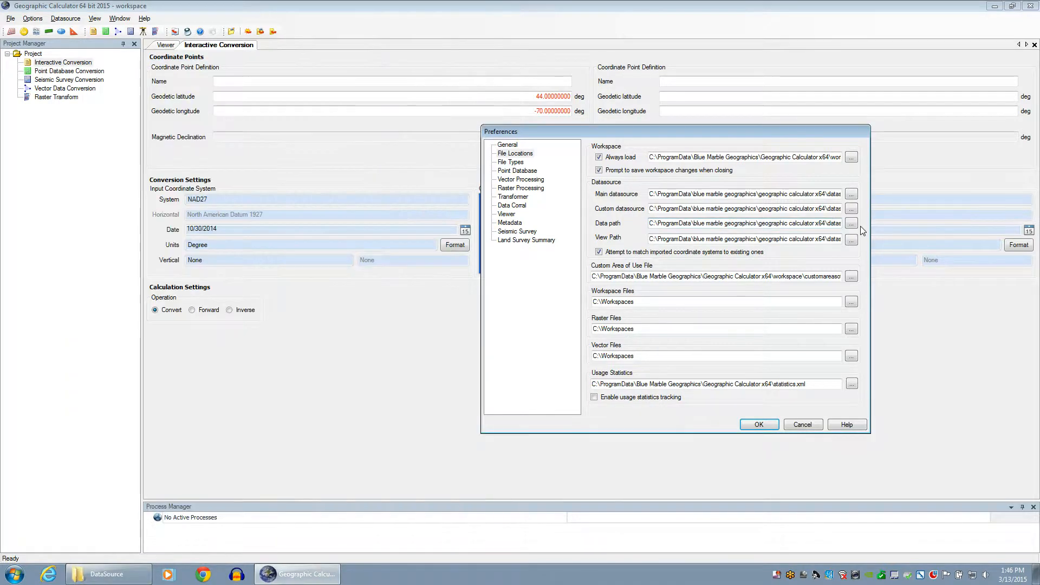
pyautogui.press('End')
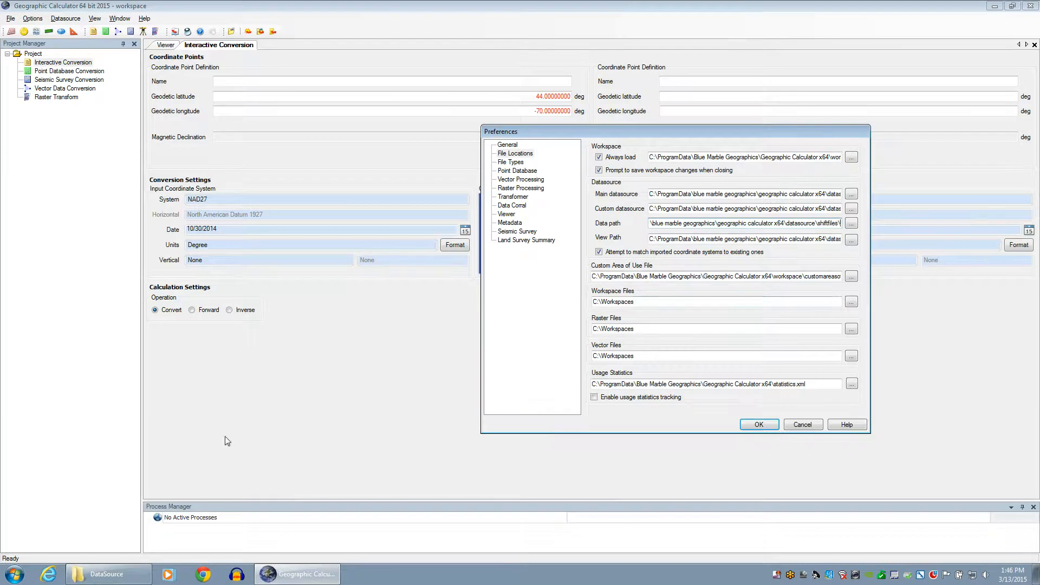
# Go from DataSource back up to the Geographic Calculator x64 folder, then minimize Explorer
pyautogui.click(108, 574)
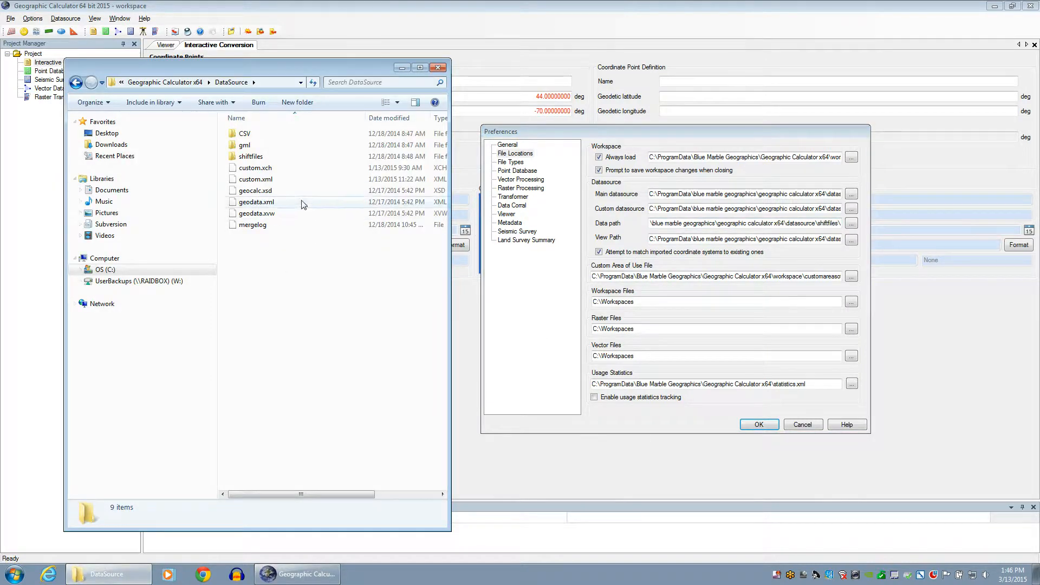
pyautogui.click(269, 158)
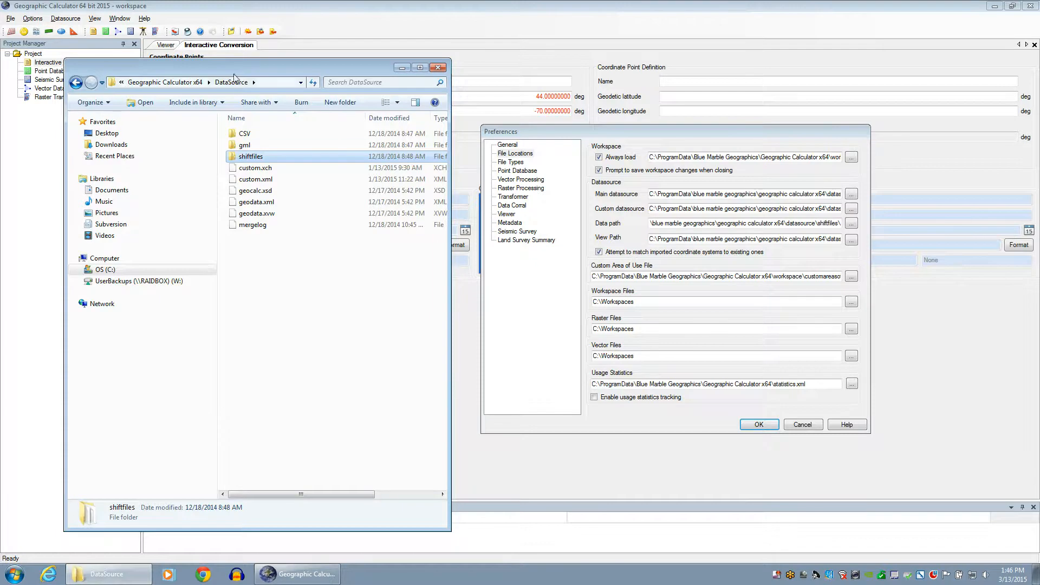
pyautogui.click(165, 83)
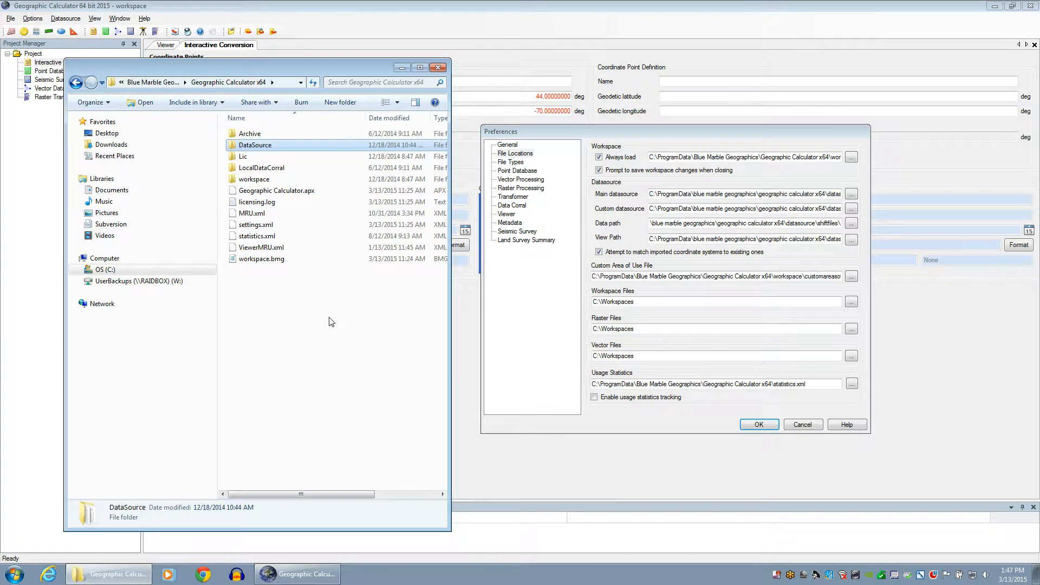
pyautogui.click(402, 67)
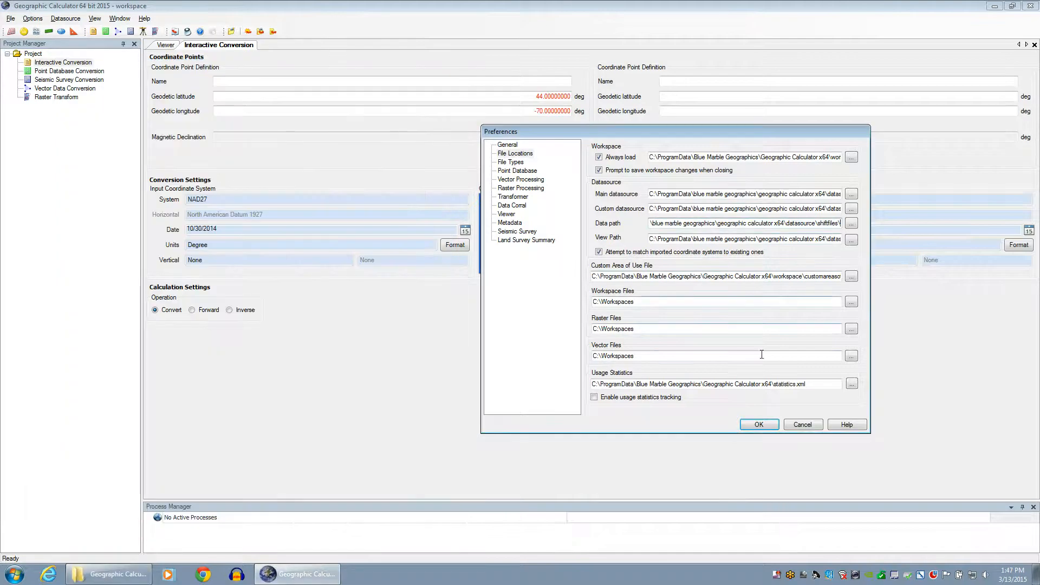
# Cancel Preferences, open Options > Administrative Settings, and restore the Geographic Calculator x64 folder window
pyautogui.click(802, 424)
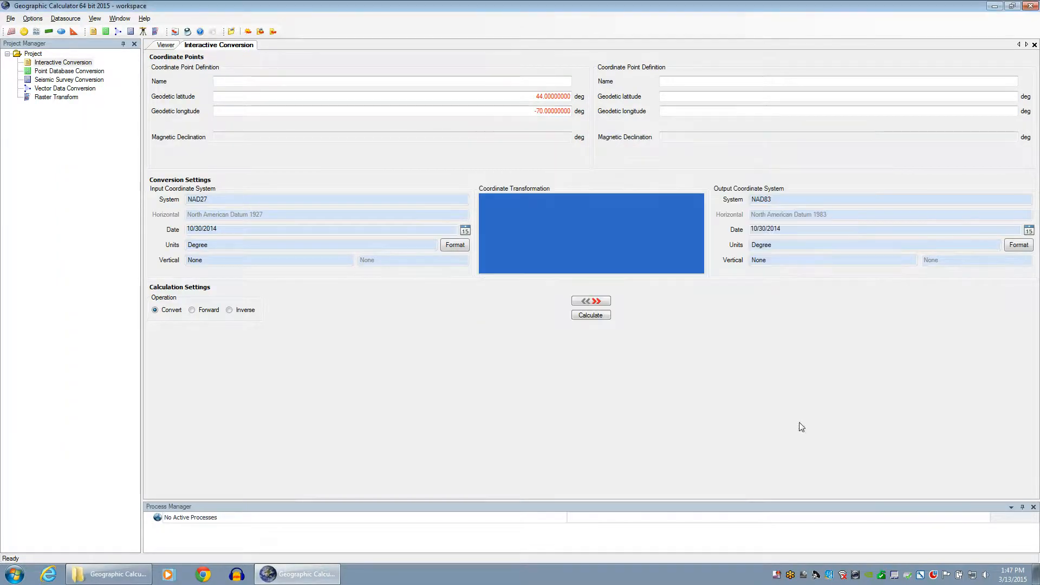
pyautogui.click(32, 19)
pyautogui.click(57, 68)
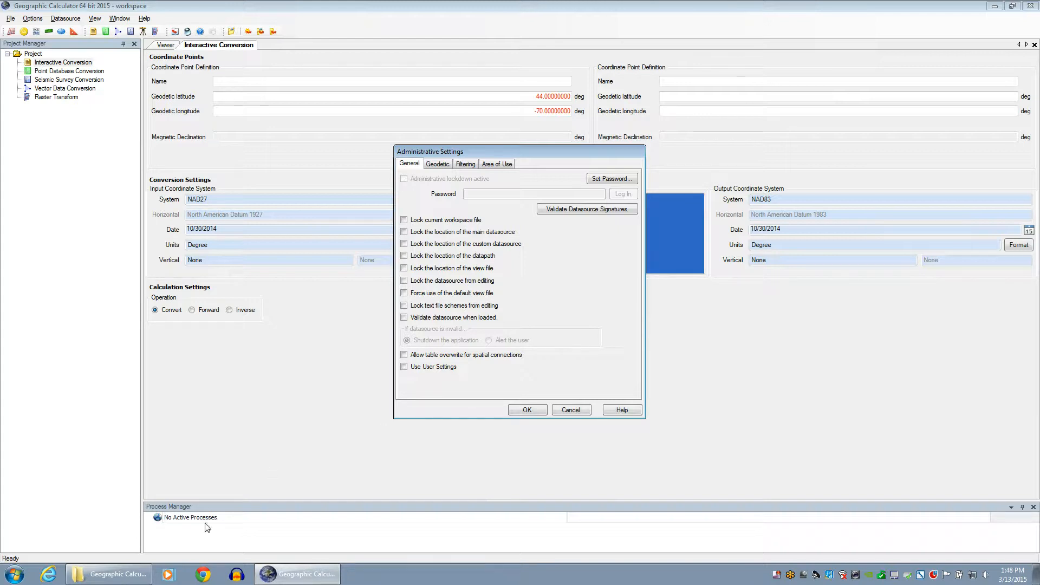
pyautogui.click(109, 574)
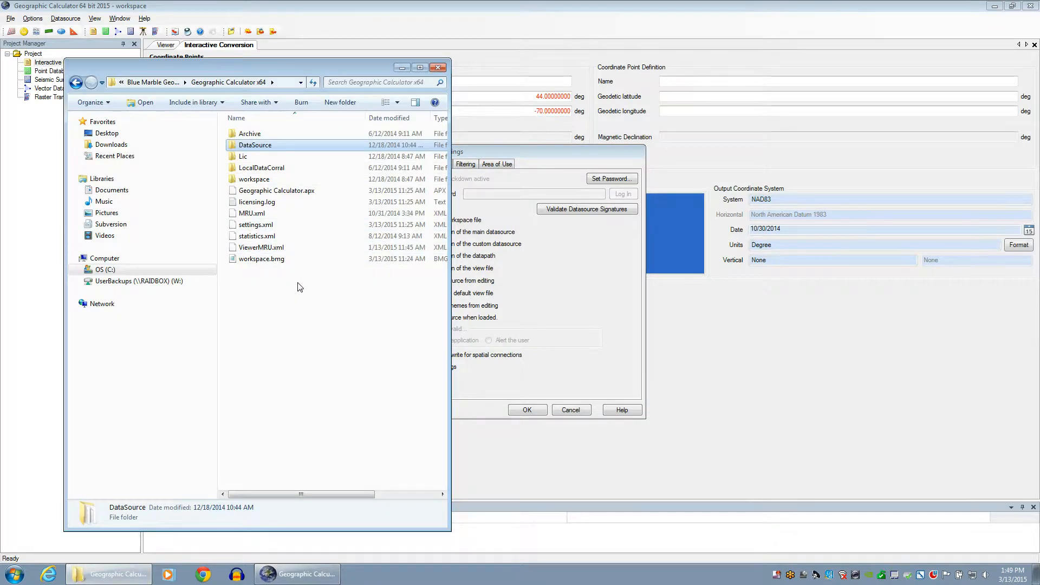
# Widen the Geographic Calculator x64 folder window so the Type and Size columns show fully
pyautogui.moveTo(450, 132); pyautogui.dragTo(629, 139)
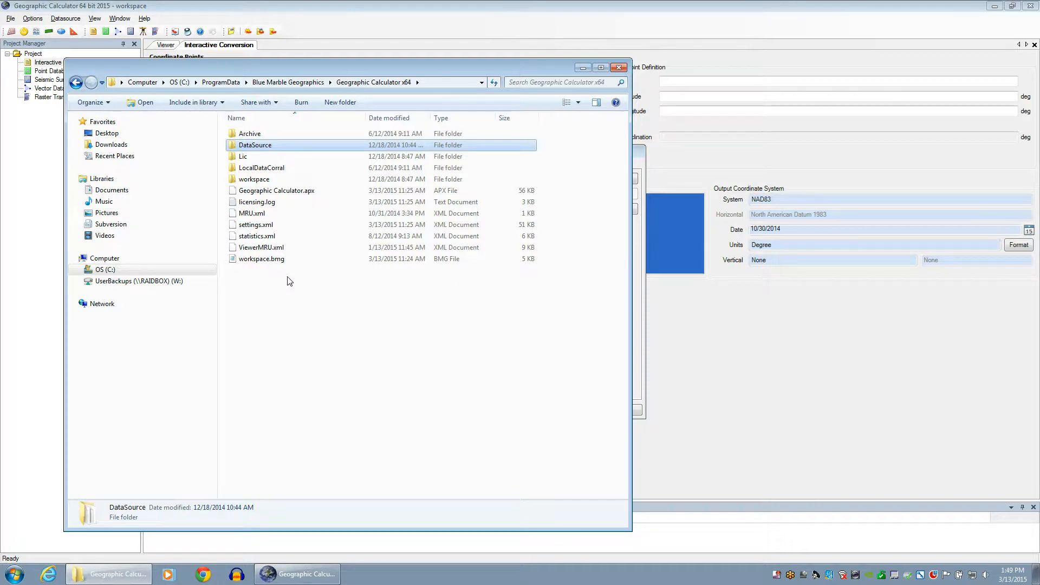
# Minimize the Explorer folder window to reveal the Administrative Settings dialog
pyautogui.click(583, 67)
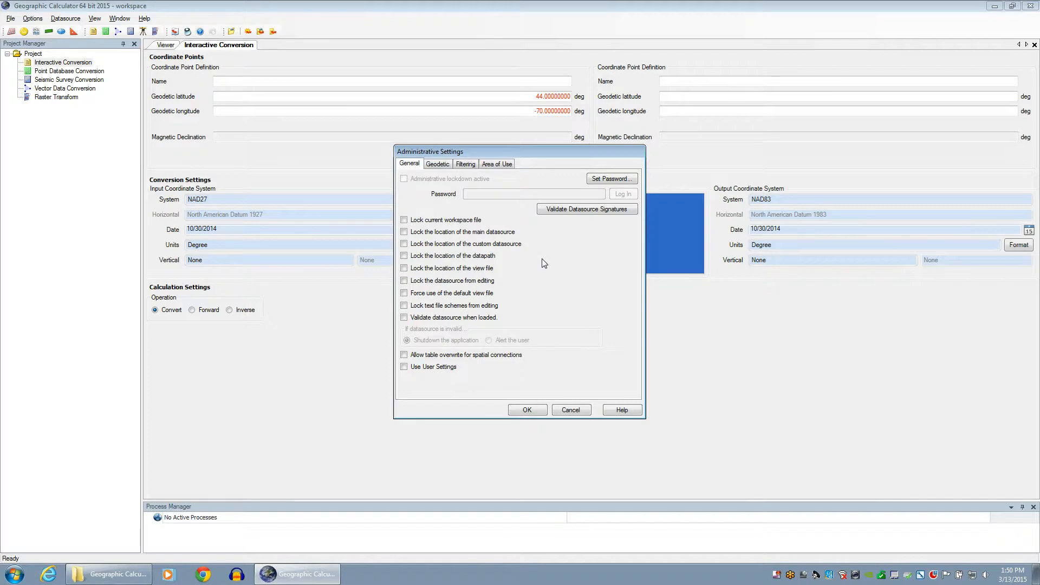
# Switch Administrative Settings to the Geodetic tab to view grid file interpolation options
pyautogui.click(437, 163)
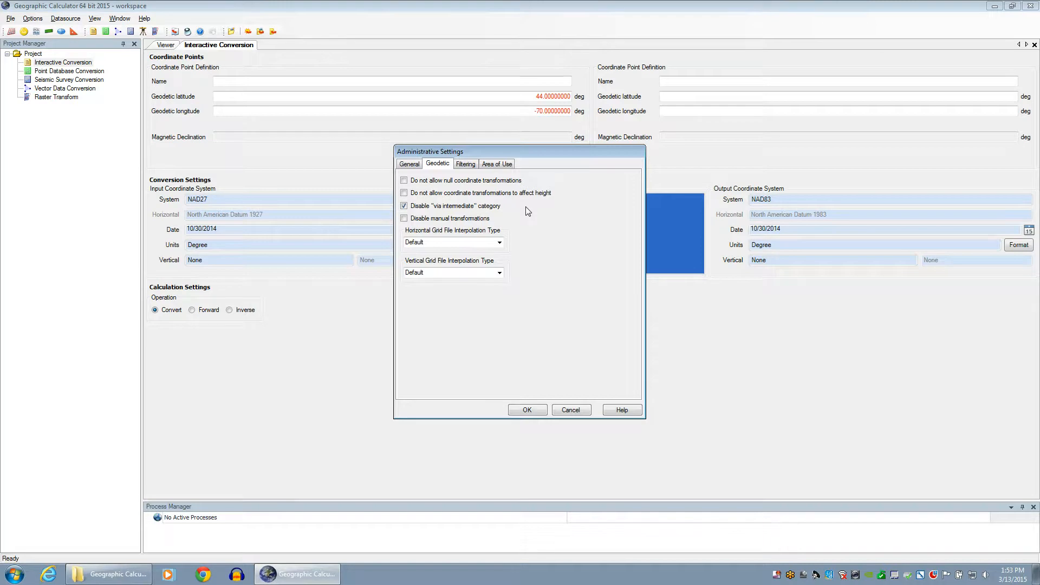
# Switch to the Filtering tab listing allowed projection and transformation types
pyautogui.click(471, 165)
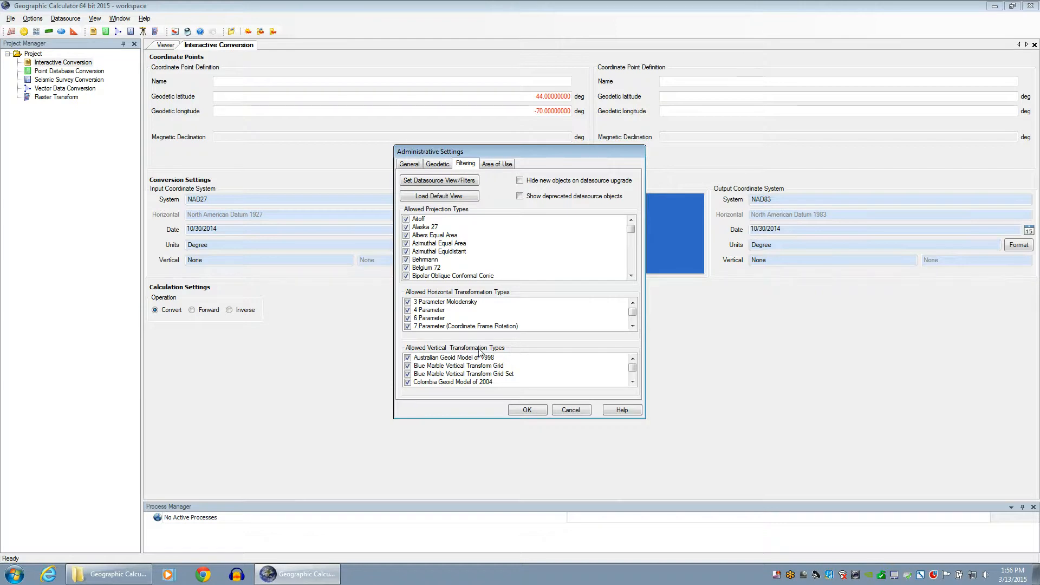
# Switch Administrative Settings to the Area of Use tab
pyautogui.click(495, 164)
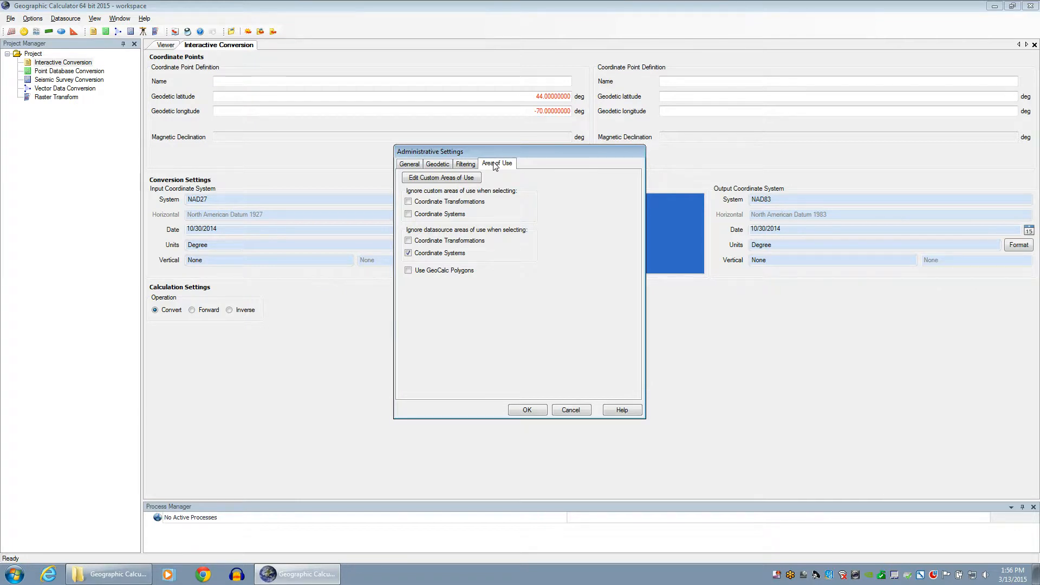
# Go back to the Filtering tab of Administrative Settings
pyautogui.click(469, 165)
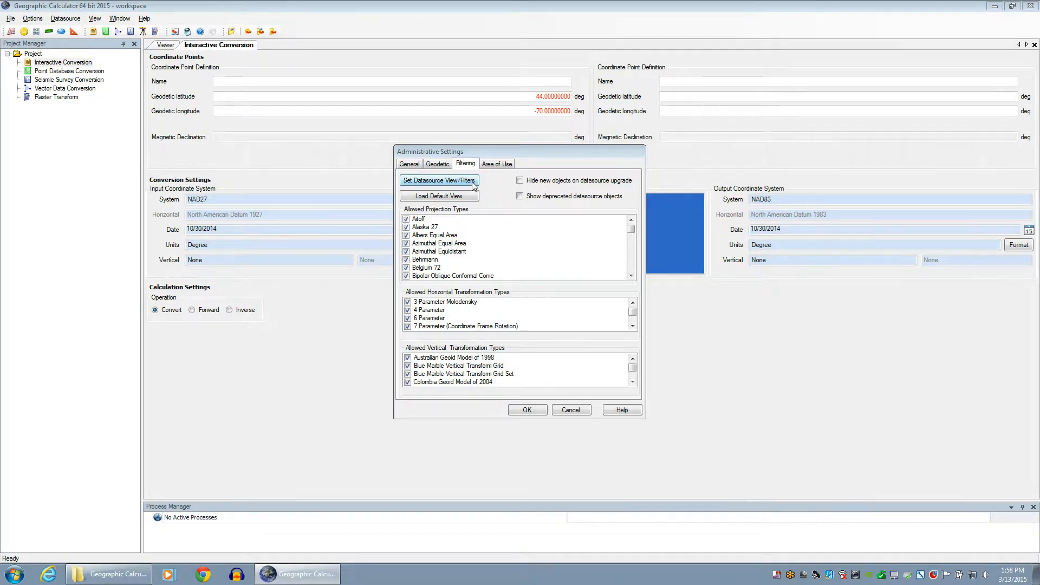
# Open the Filter Datasource Objects dialog via Set Datasource View/Filters
pyautogui.click(460, 186)
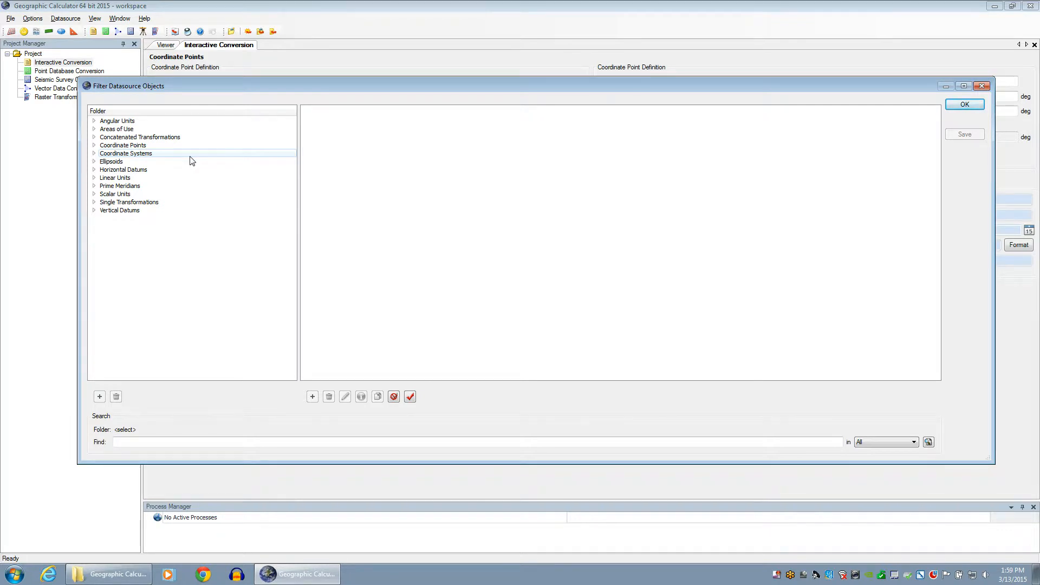
# Show the Angular Units folder entries, ArcMinute through Radian, in the datasource filter
pyautogui.click(107, 122)
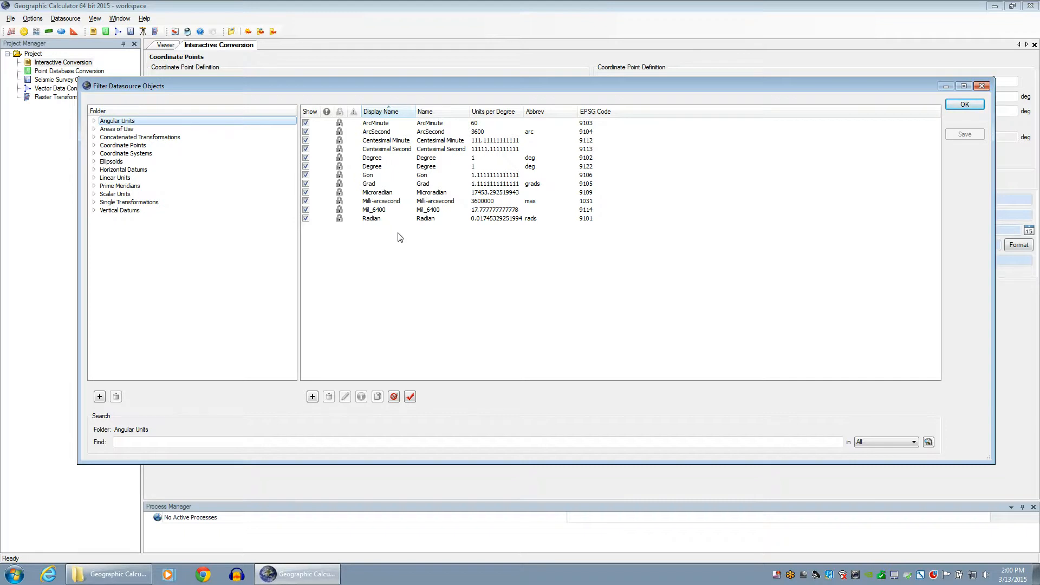
# Hide all angular units, keep only Degree (9102) and Radian shown, and apply with OK
pyautogui.click(394, 398)
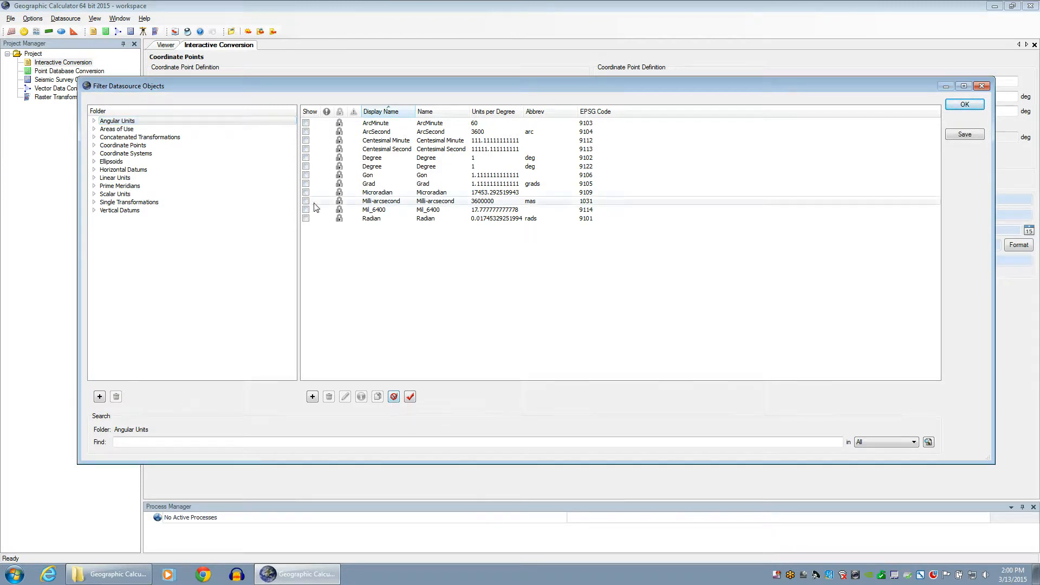
pyautogui.click(306, 157)
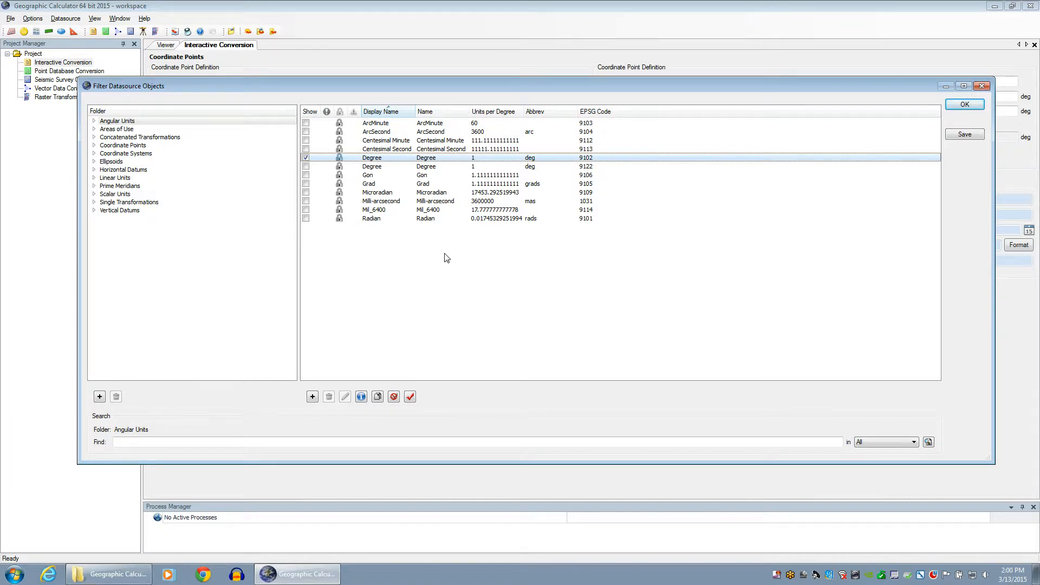
pyautogui.click(305, 219)
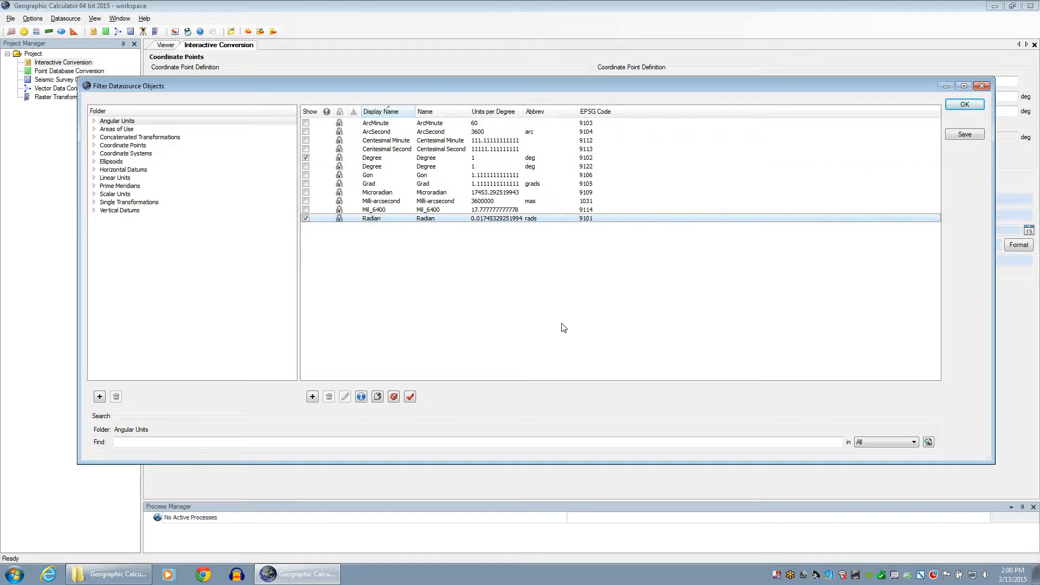
pyautogui.click(954, 105)
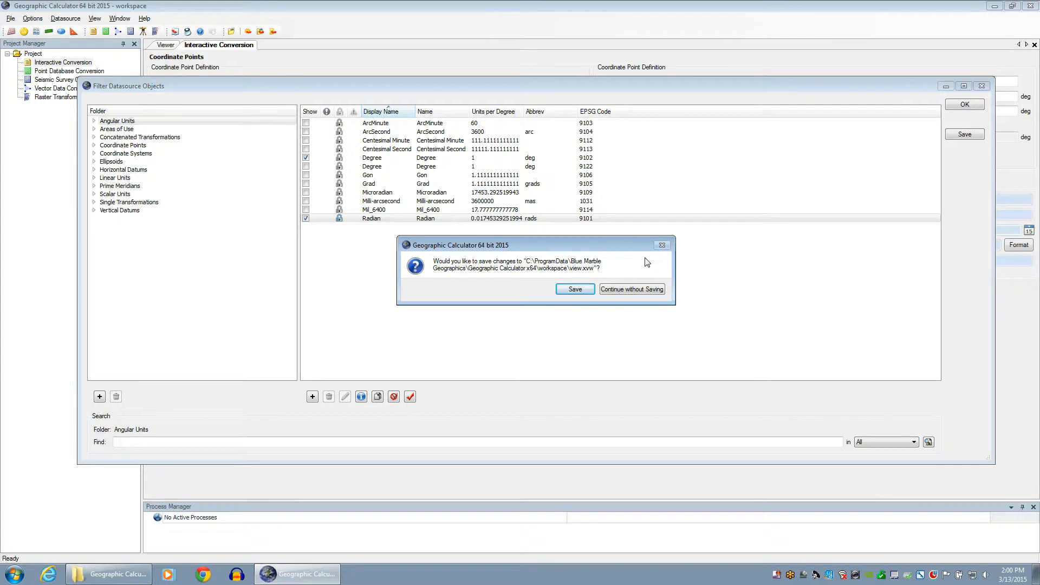
# Save the datasource view to view.xvw and close Administrative Settings
pyautogui.click(584, 289)
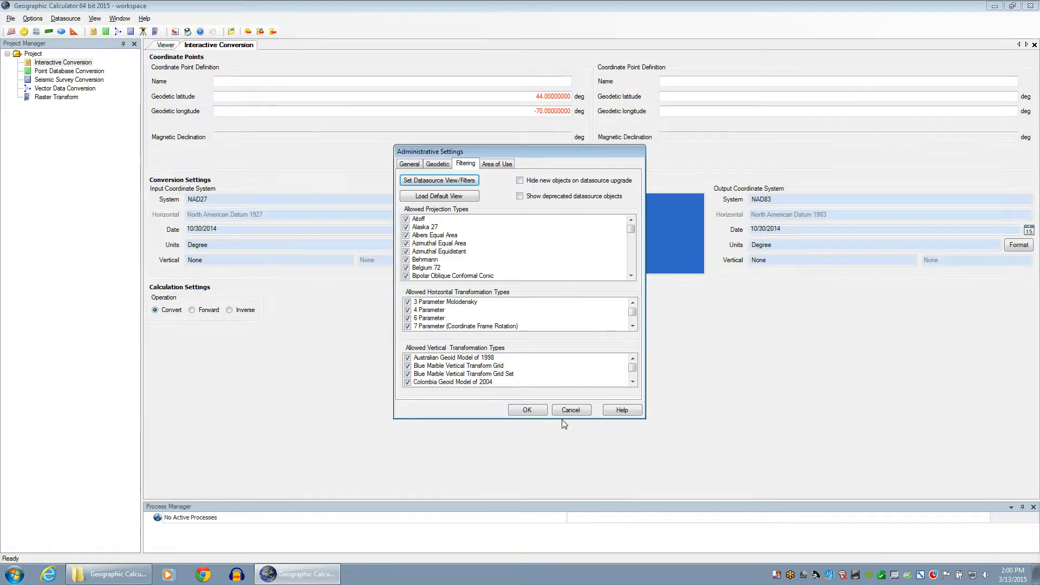
pyautogui.click(540, 410)
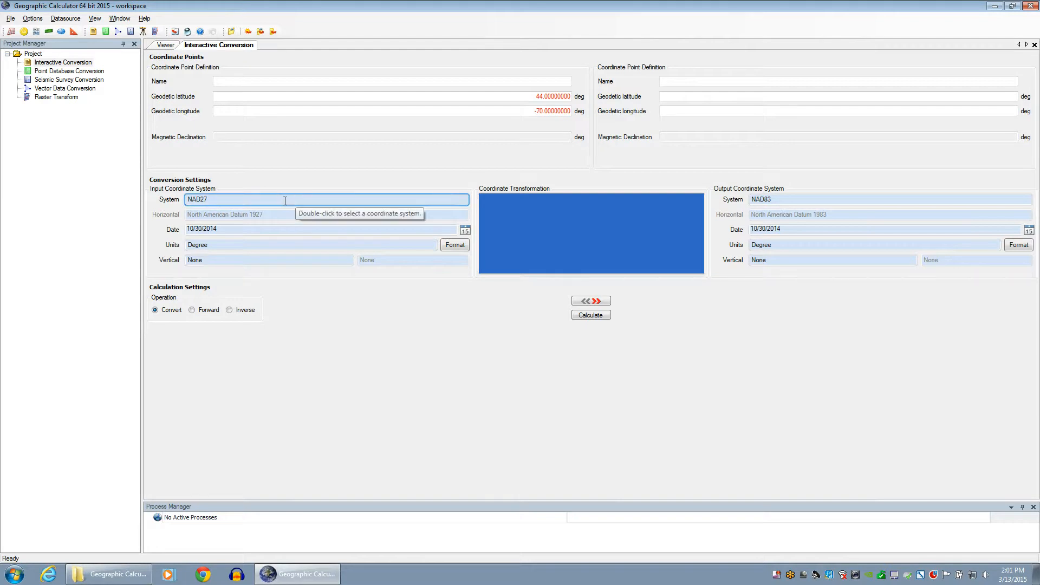
# Open the input system's angular unit list to confirm only Degree and Radian appear
pyautogui.doubleClick(236, 244)
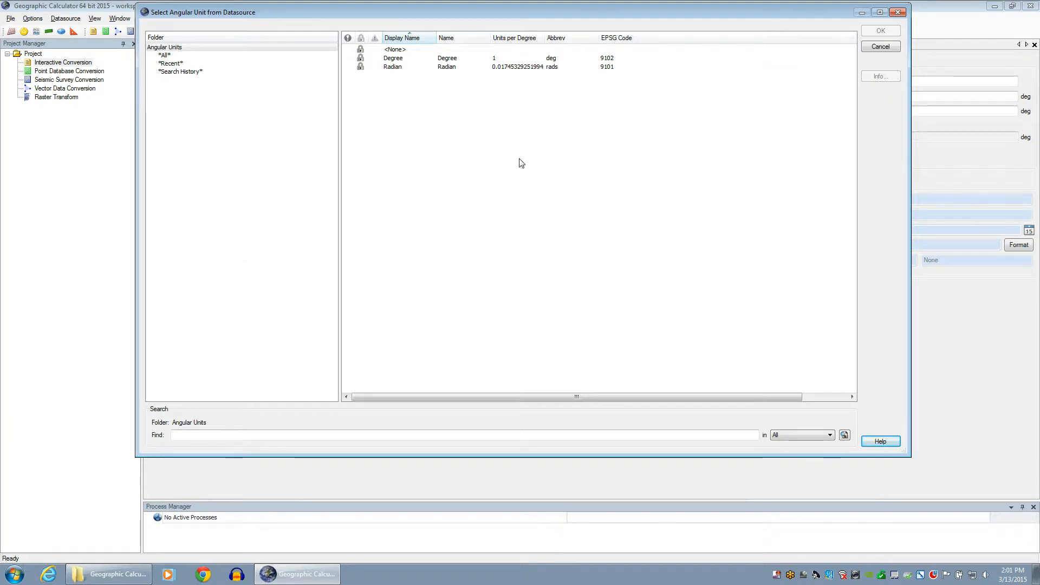
# Close the angular unit list and reopen Filter Datasource Objects from Administrative Settings' Filtering tab
pyautogui.click(896, 13)
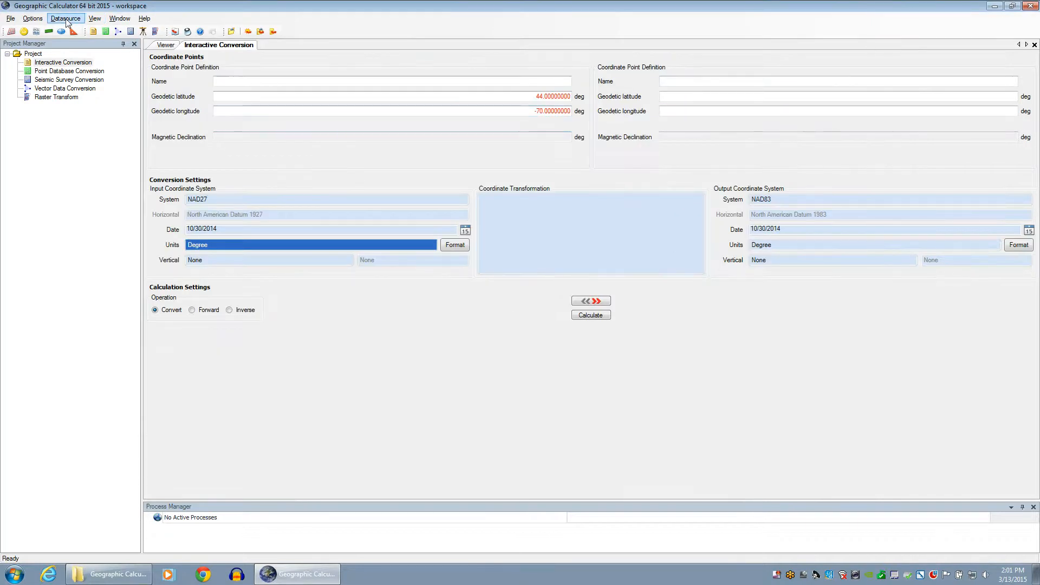
pyautogui.click(32, 19)
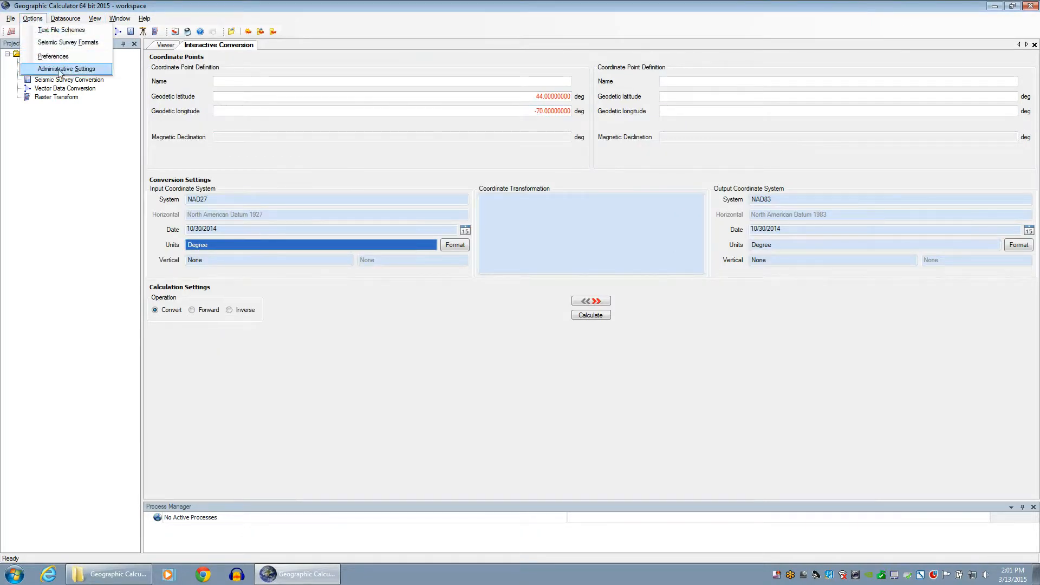
pyautogui.click(59, 70)
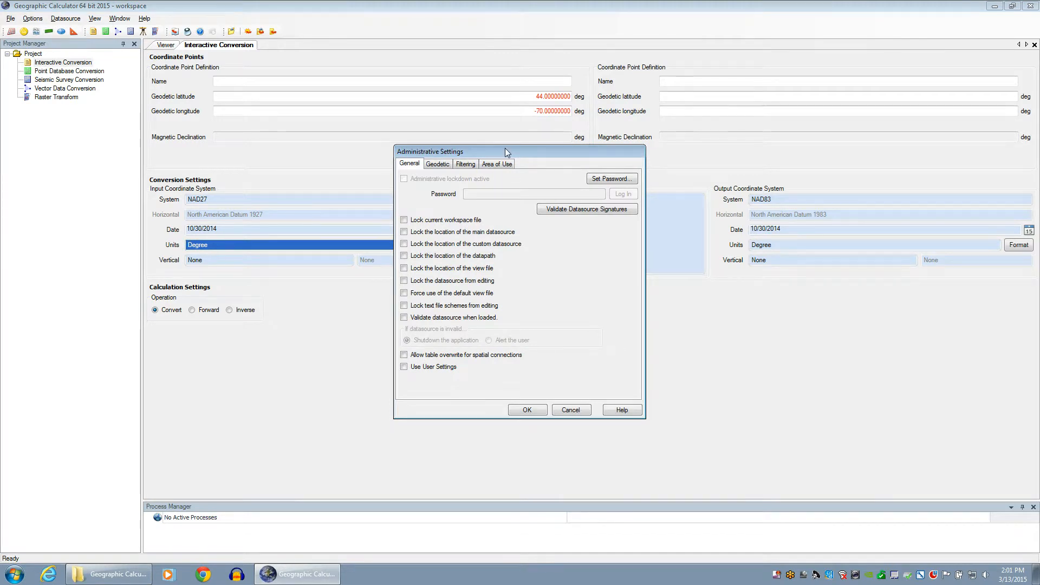
pyautogui.click(466, 164)
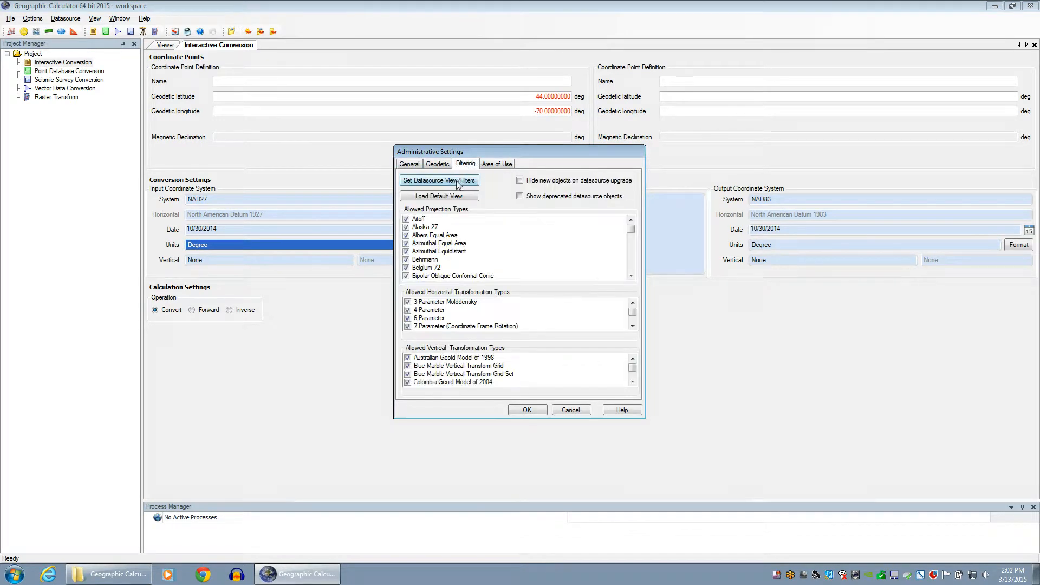
pyautogui.click(443, 180)
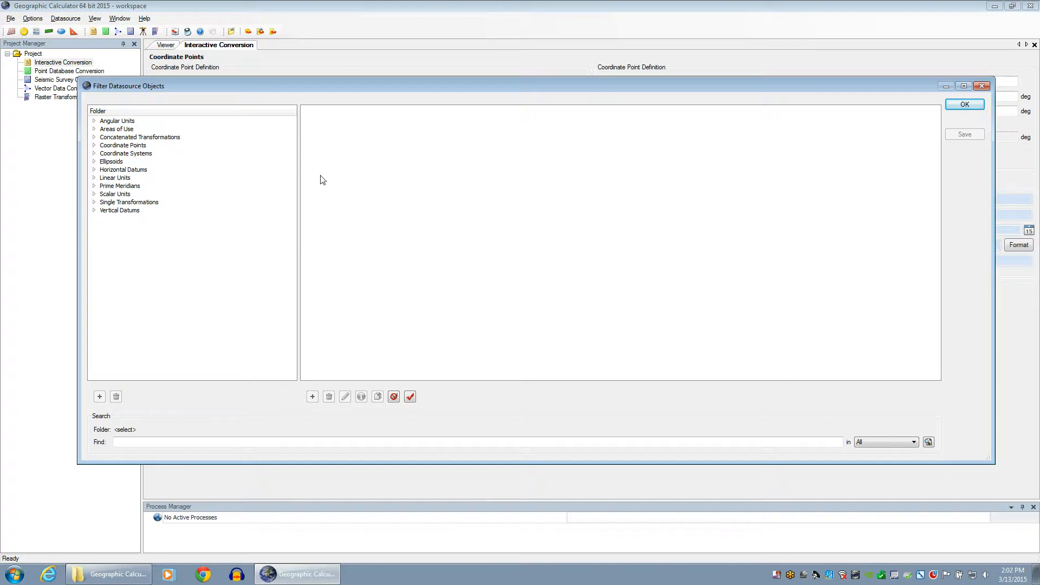
# Expand Coordinate Systems > Geodetic and select *All* to list every geodetic system with its show checkbox
pyautogui.click(94, 153)
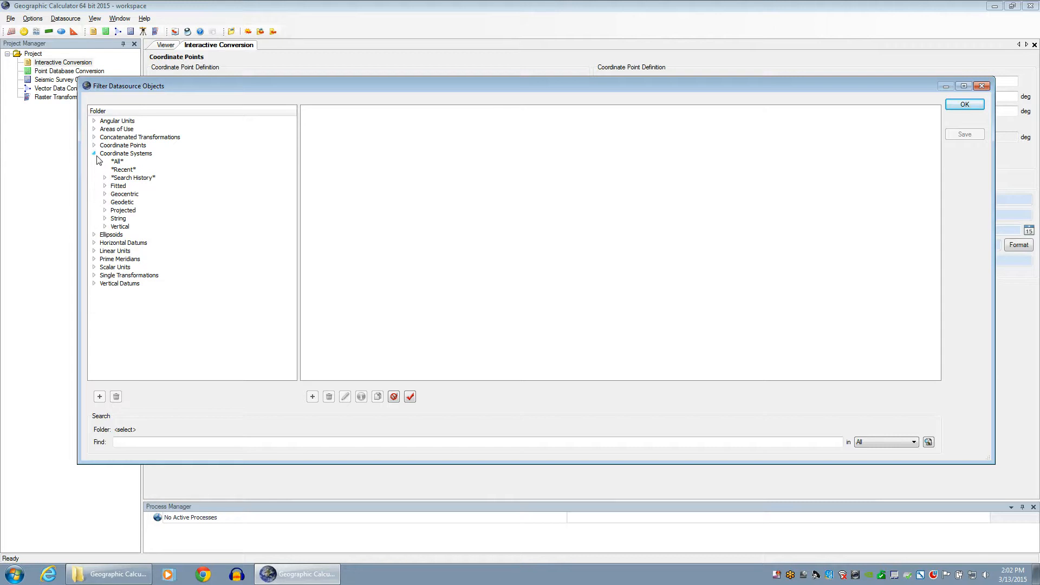
pyautogui.doubleClick(124, 202)
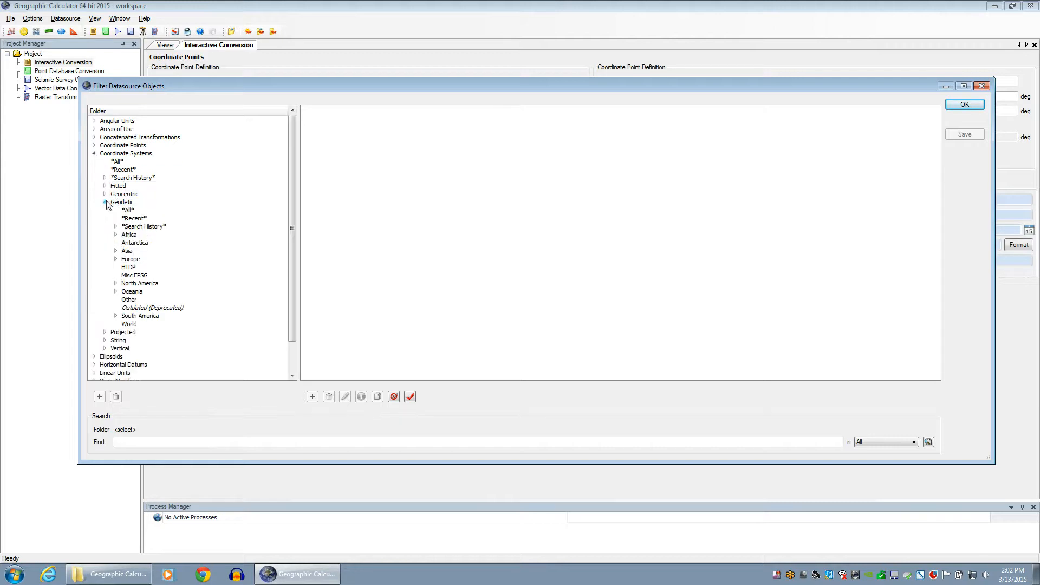
pyautogui.click(135, 211)
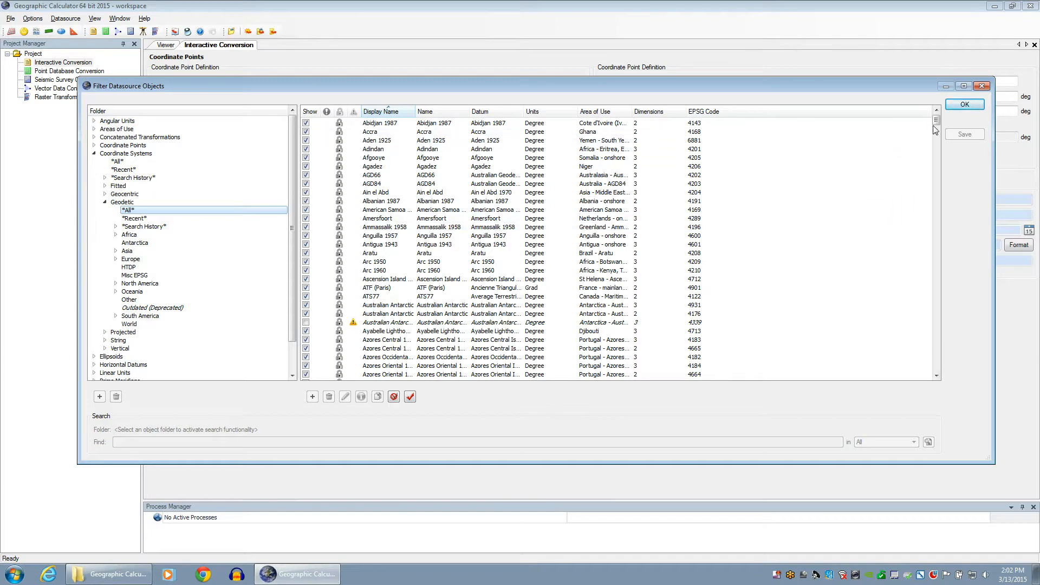
pyautogui.moveTo(935, 120)
pyautogui.mouseDown()
pyautogui.moveTo(945, 349)
pyautogui.moveTo(942, 120)
pyautogui.mouseUp()
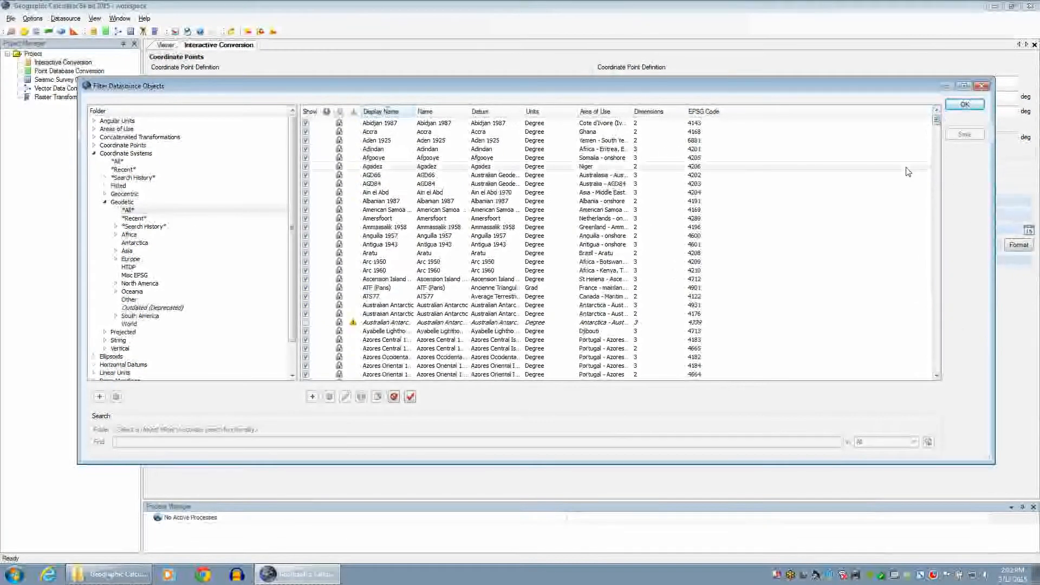
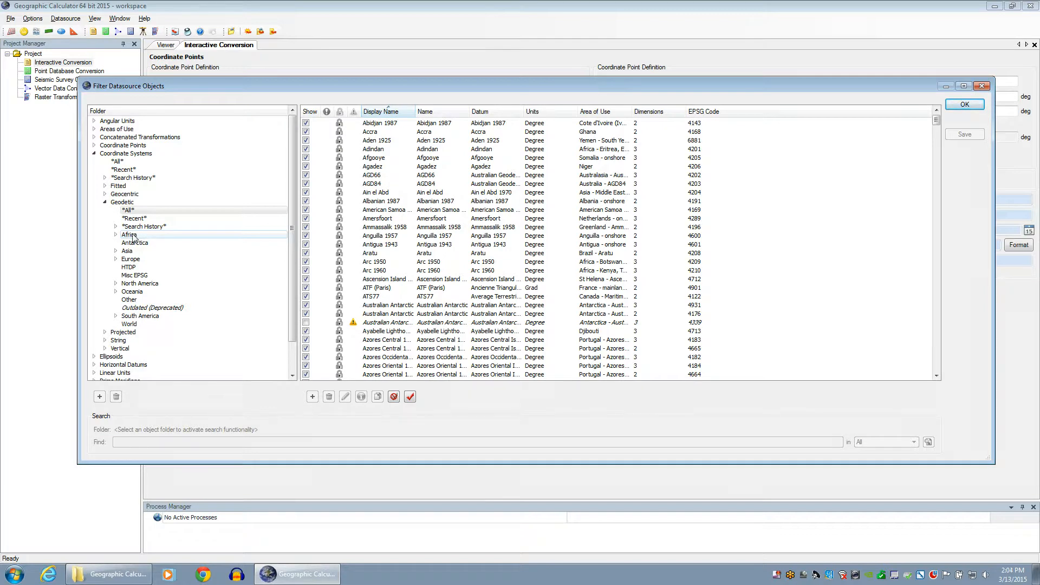
# Hide the Geodetic > Africa folder in Filter Datasource Objects using Hide Folder
pyautogui.click(133, 237)
pyautogui.rightClick(134, 239)
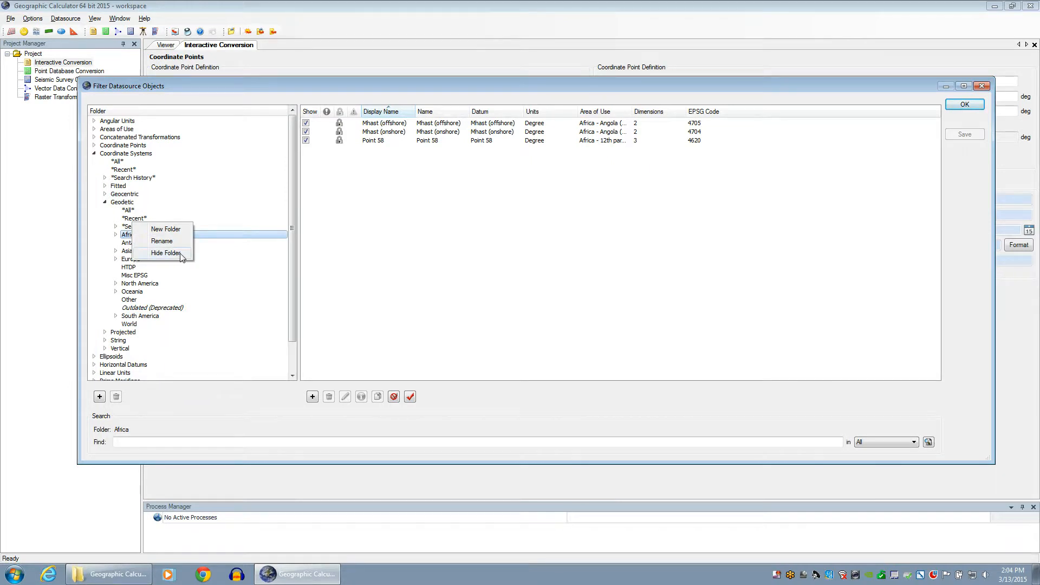
pyautogui.click(166, 253)
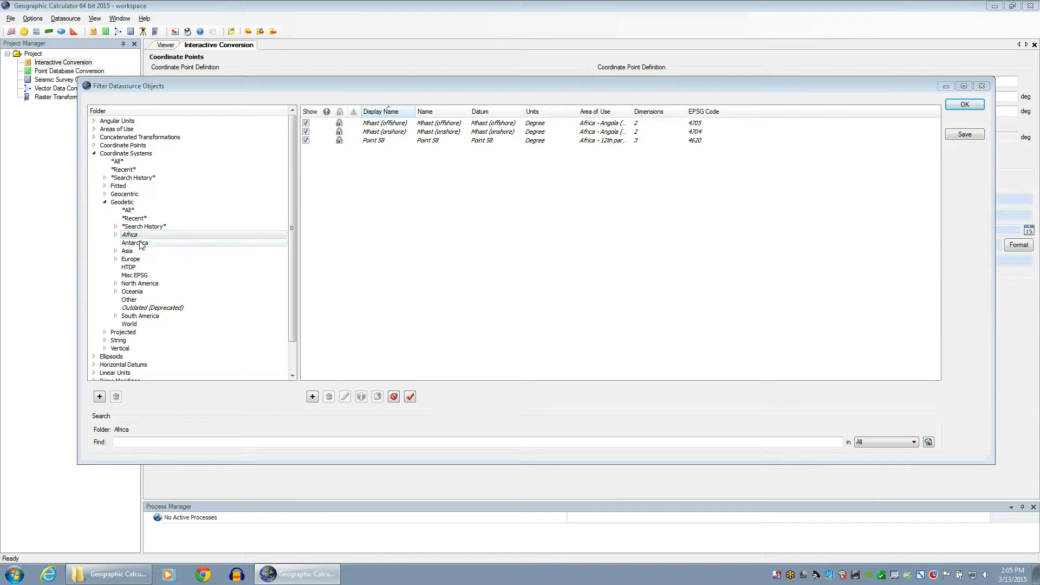
# Show the Africa folder again and accept the filter, triggering the prompt to save view.xvw
pyautogui.rightClick(135, 237)
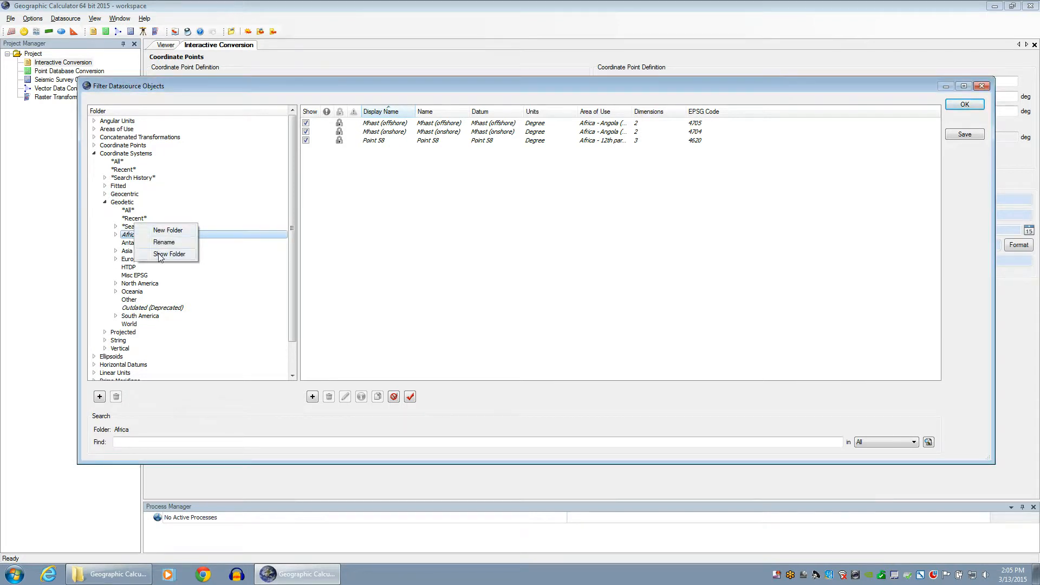
pyautogui.click(161, 255)
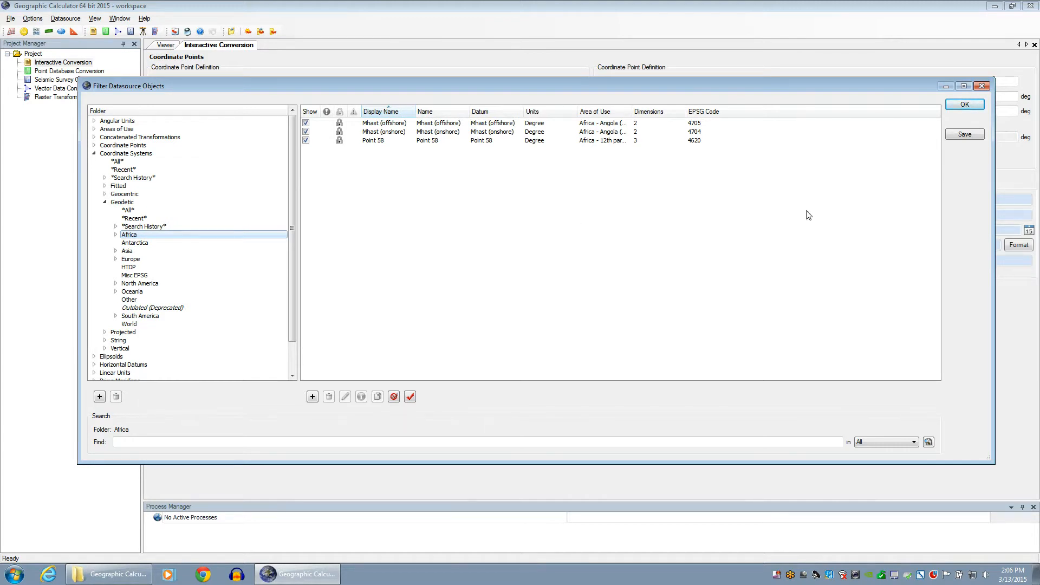
pyautogui.click(950, 134)
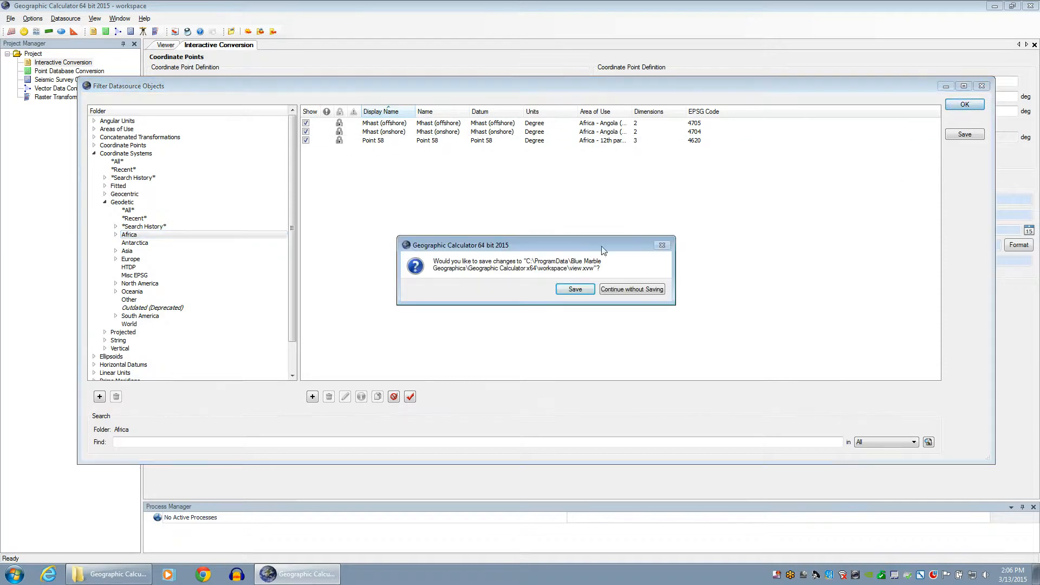
# Save the view.xvw changes, accept Administrative Settings with OK, and bring up the Datasource menu
pyautogui.click(564, 291)
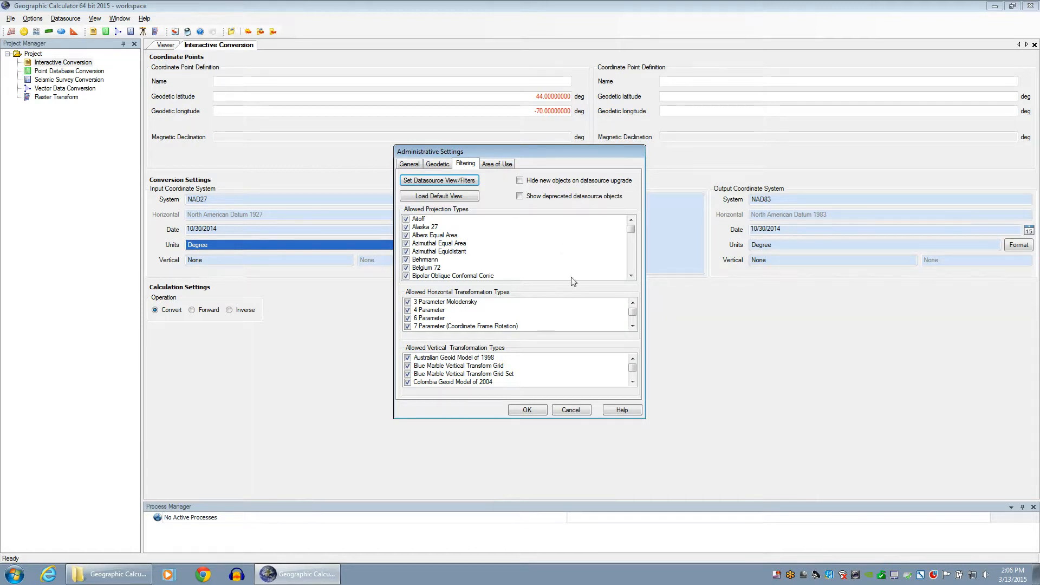
pyautogui.moveTo(632, 228)
pyautogui.mouseDown()
pyautogui.moveTo(631, 249)
pyautogui.moveTo(628, 223)
pyautogui.mouseUp()
pyautogui.click(534, 411)
pyautogui.click(69, 20)
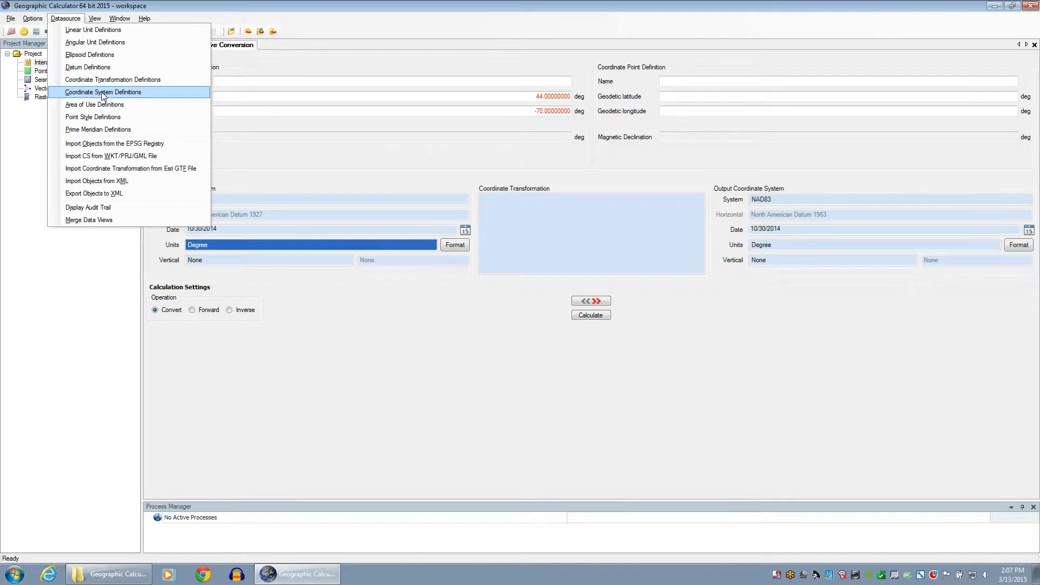
# In Coordinate System Definitions, add a new object to the Projected folder
pyautogui.click(103, 93)
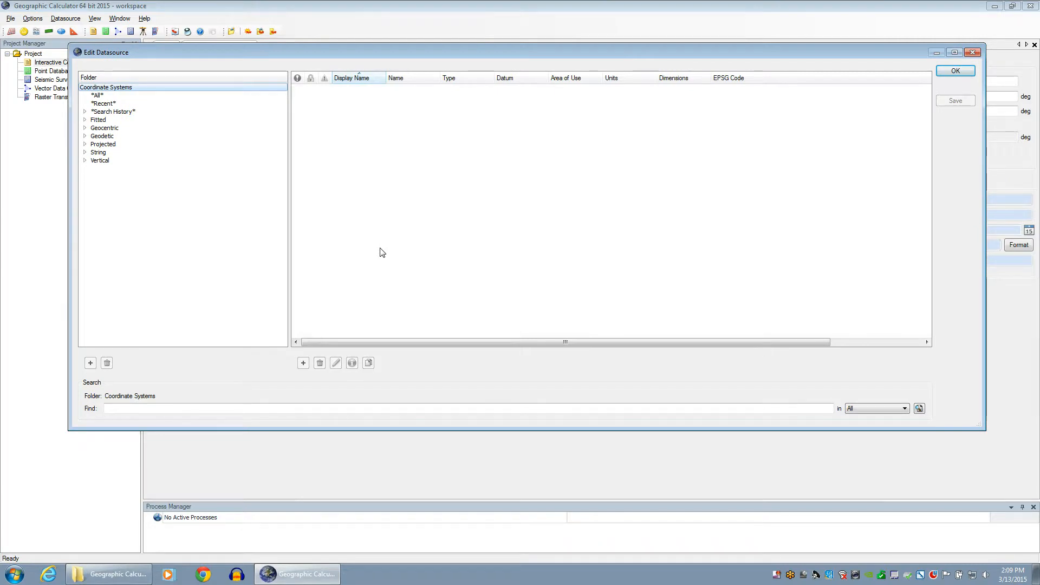
pyautogui.click(103, 144)
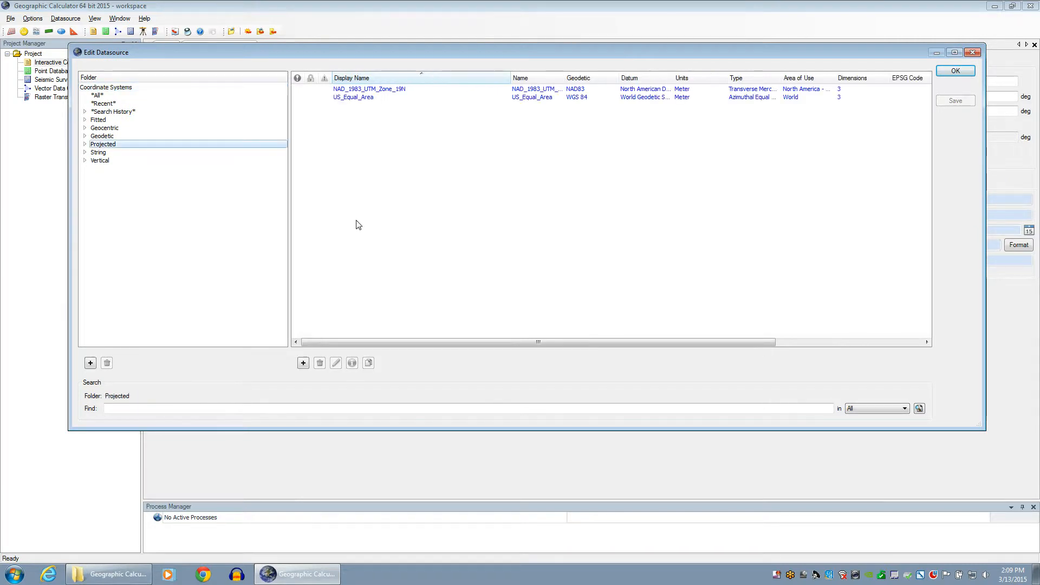
pyautogui.click(303, 363)
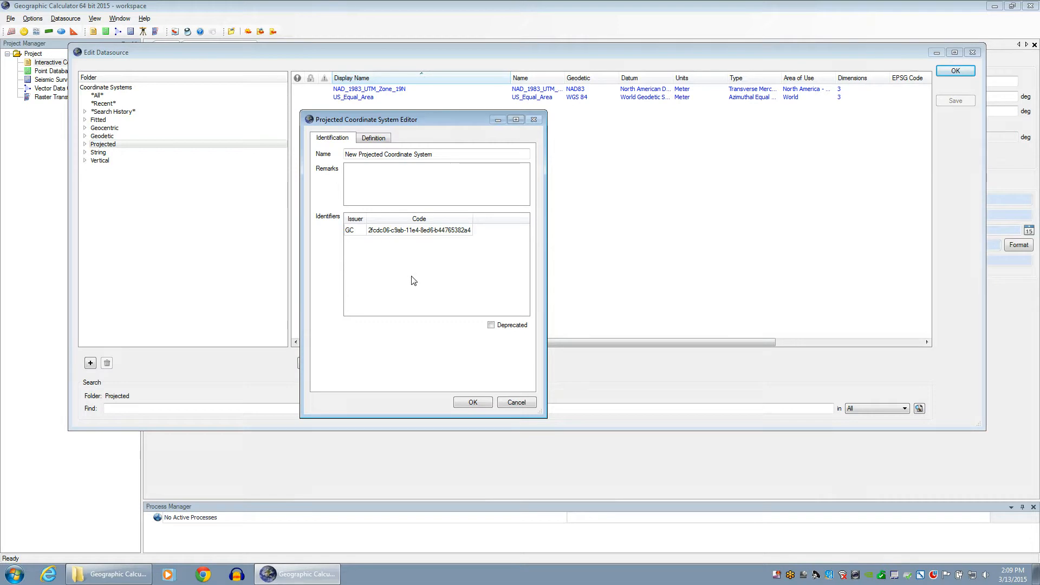
# Browse the new system's Definition tab and Projection list, keep Transverse Mercator, then cancel it
pyautogui.click(377, 141)
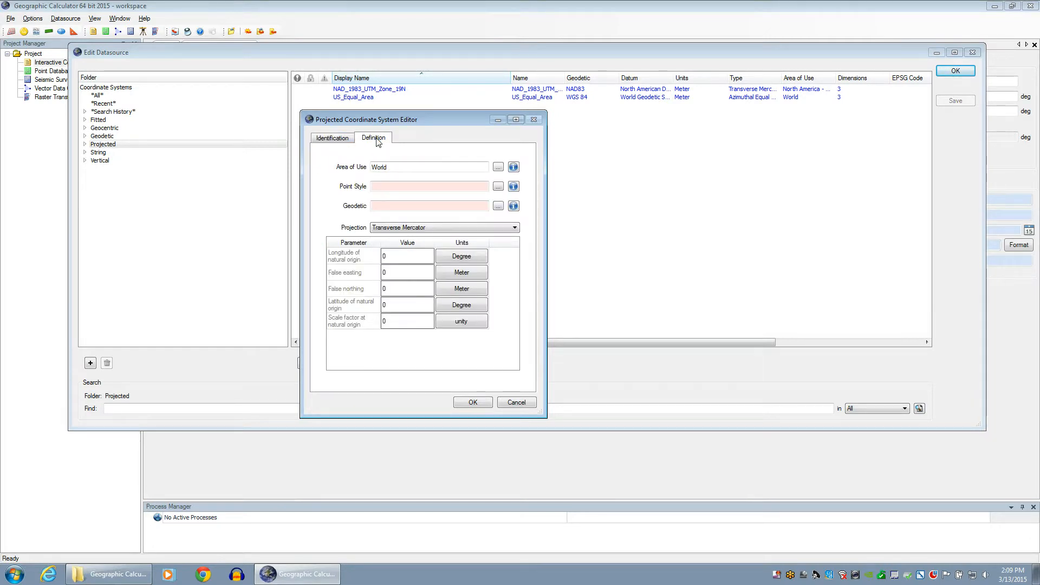
pyautogui.click(514, 227)
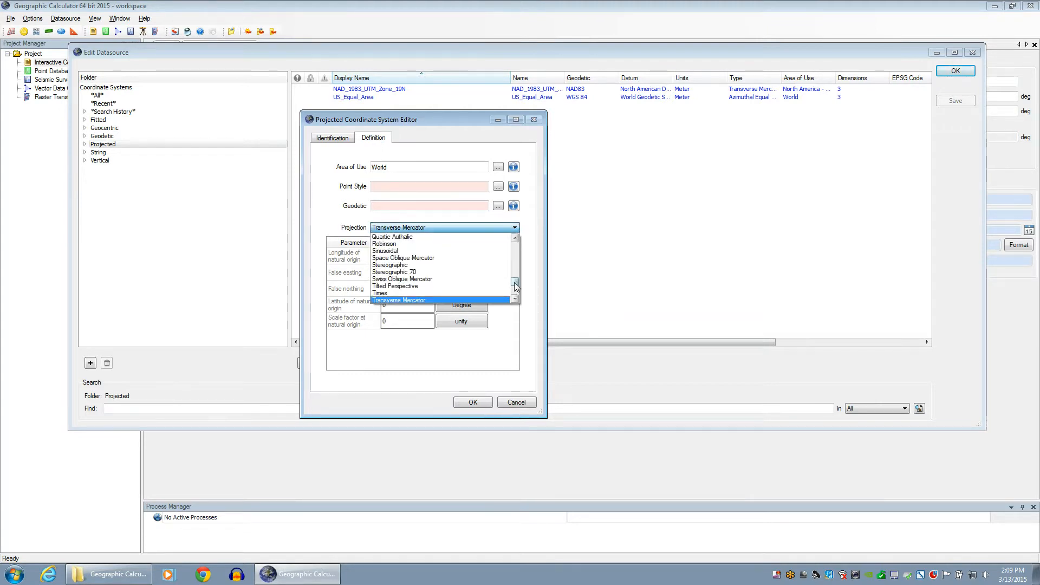
pyautogui.scroll(3, 511, 278)
pyautogui.moveTo(511, 278)
pyautogui.mouseDown()
pyautogui.moveTo(510, 253)
pyautogui.moveTo(518, 291)
pyautogui.mouseUp()
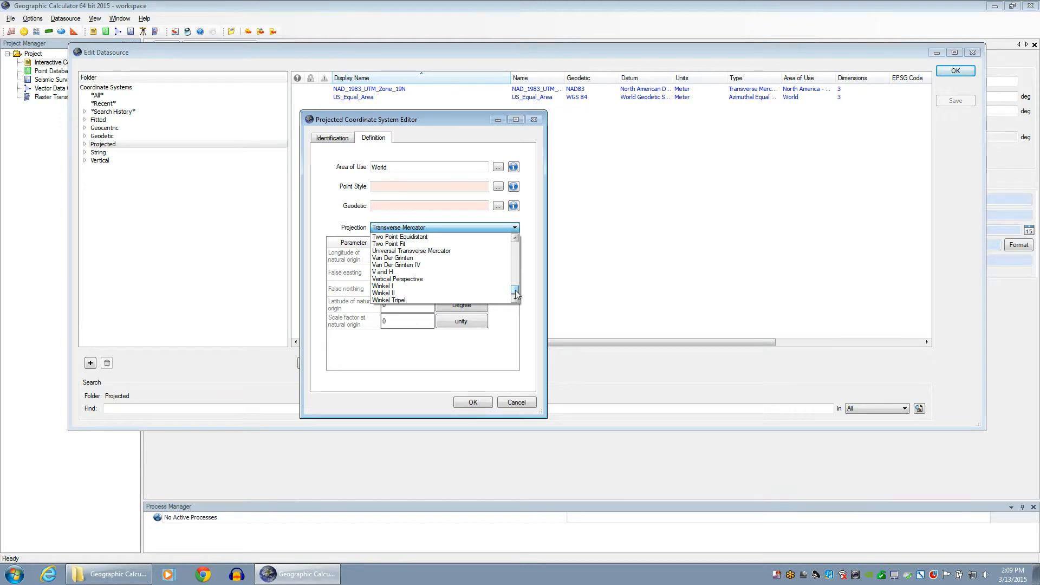
pyautogui.click(528, 231)
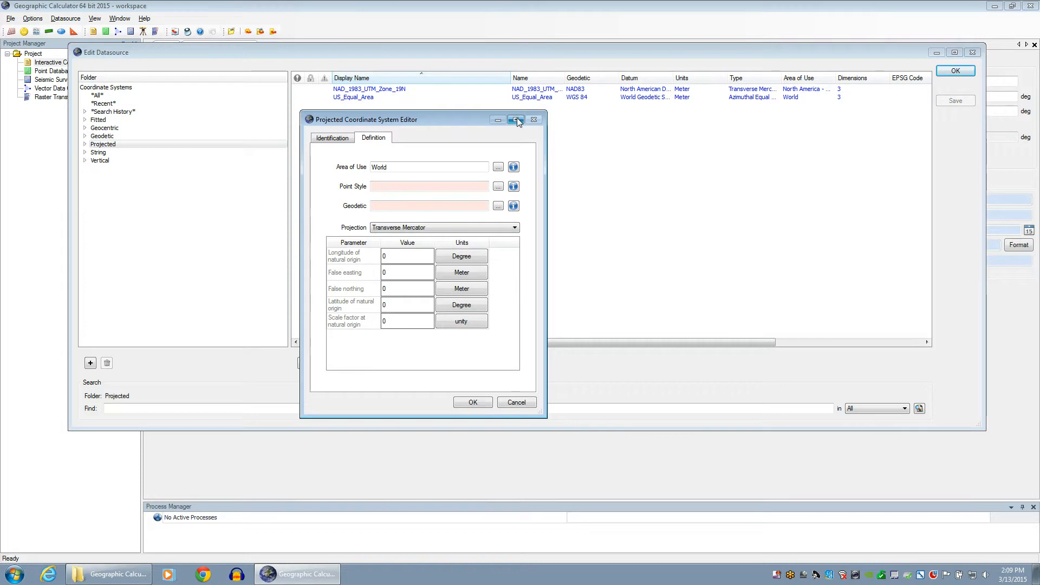
pyautogui.click(501, 402)
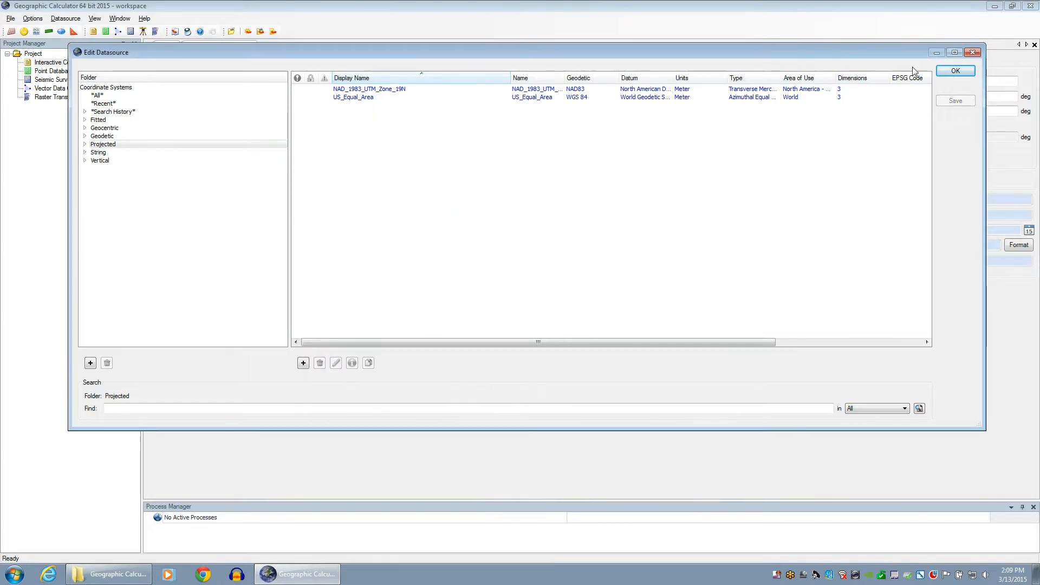
# Close the datasource editor and open the Filtering tab of Options > Administrative Settings
pyautogui.click(973, 53)
pyautogui.click(32, 18)
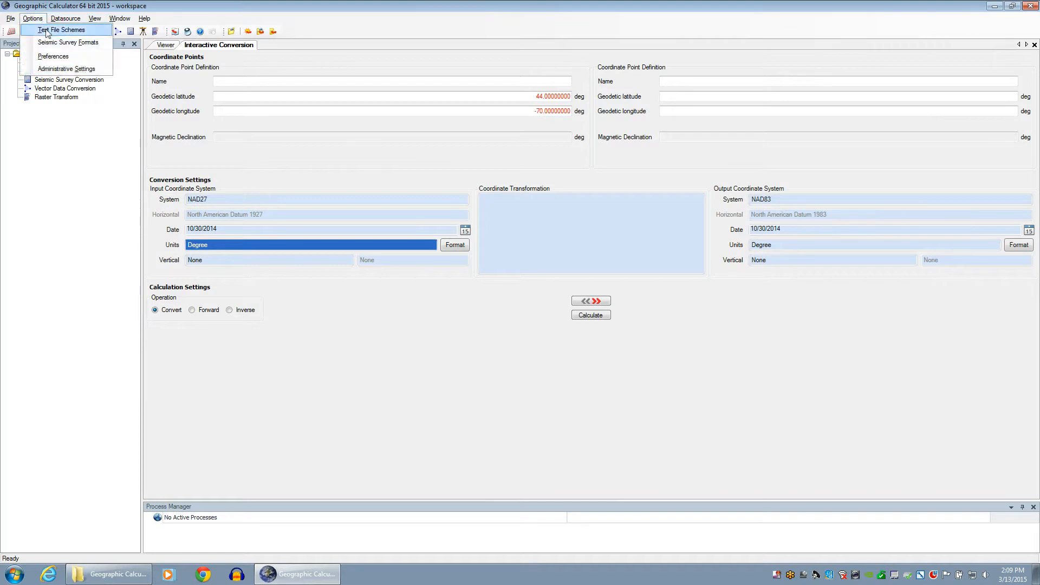
pyautogui.click(61, 70)
pyautogui.click(465, 163)
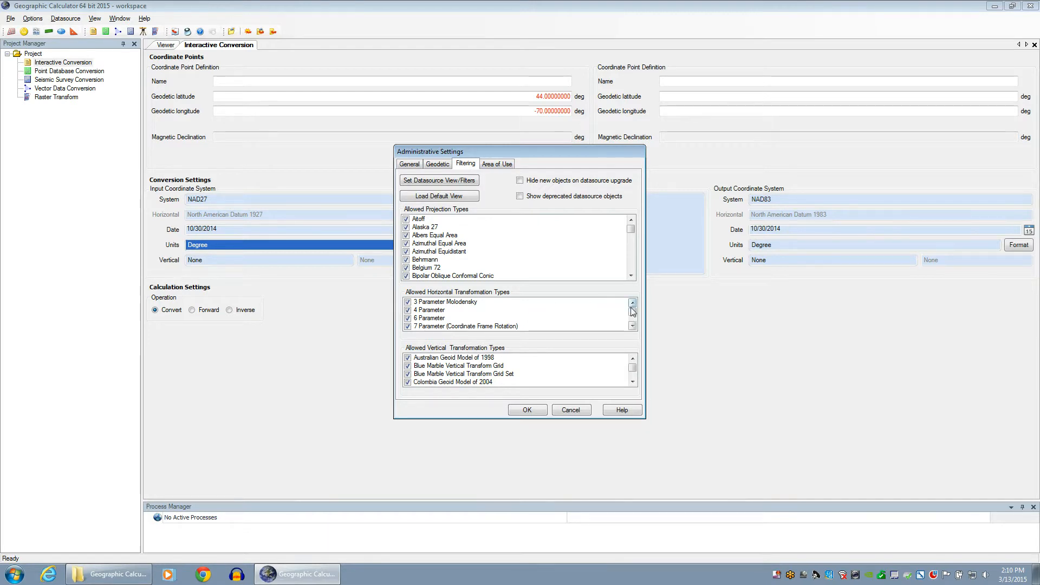
# Scroll through the Allowed Horizontal Transformation Types list
pyautogui.moveTo(632, 312); pyautogui.dragTo(632, 312)
pyautogui.click(633, 325)
pyautogui.click(632, 325)
pyautogui.click(633, 326)
pyautogui.click(632, 325)
pyautogui.click(632, 325)
pyautogui.click(632, 325)
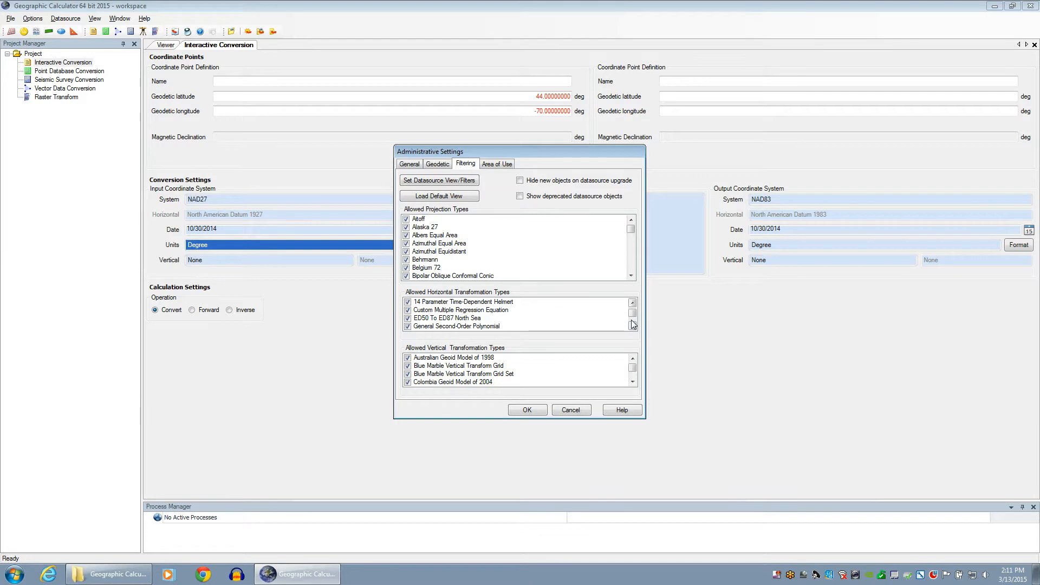
# Scroll through the Allowed Vertical Transformation Types list
pyautogui.click(632, 382)
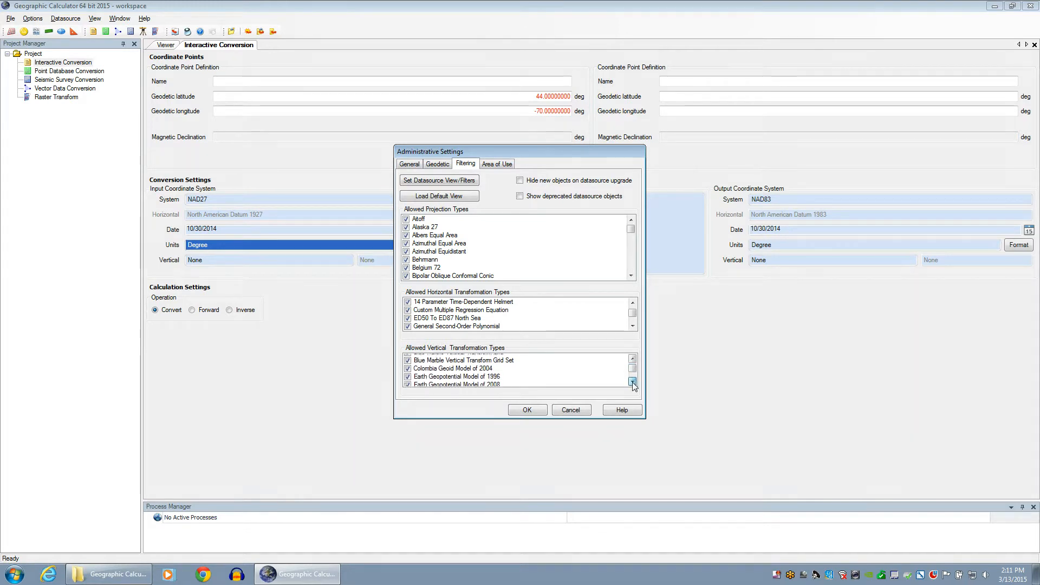
pyautogui.click(632, 382)
pyautogui.click(632, 382)
pyautogui.click(632, 383)
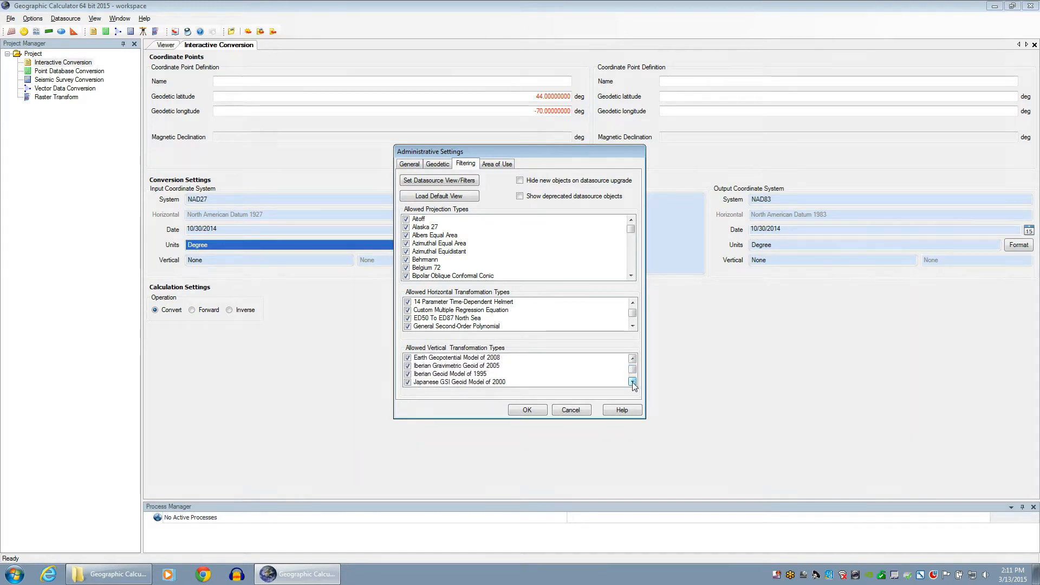
pyautogui.moveTo(632, 382); pyautogui.dragTo(632, 365)
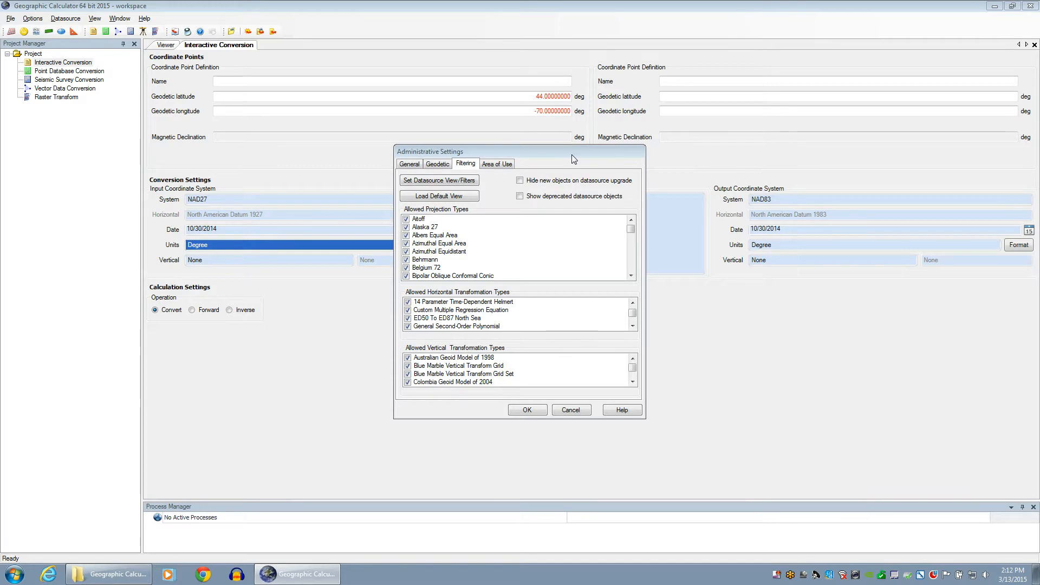
# On the Area of Use tab, open Edit Custom Areas of Use
pyautogui.click(498, 163)
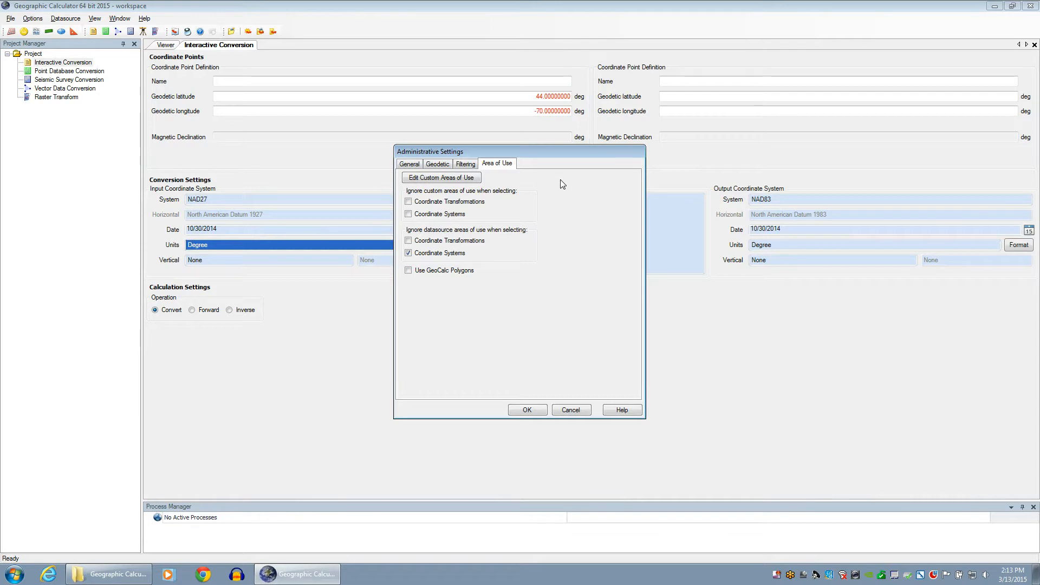
pyautogui.click(464, 179)
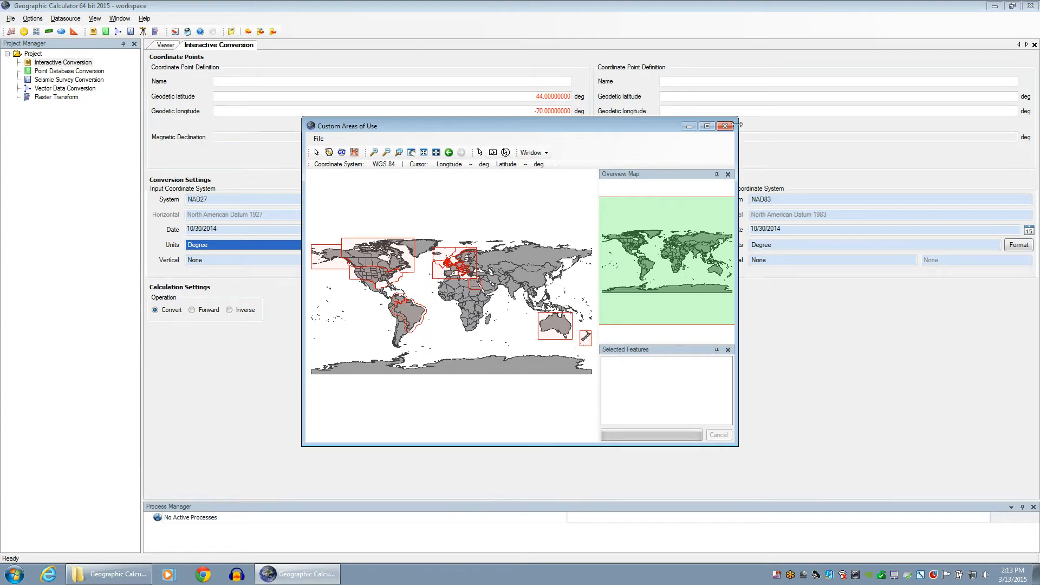
# Enlarge the Custom Areas of Use window, zoom to full extent, and pick the Select tool
pyautogui.moveTo(737, 117); pyautogui.dragTo(951, 51)
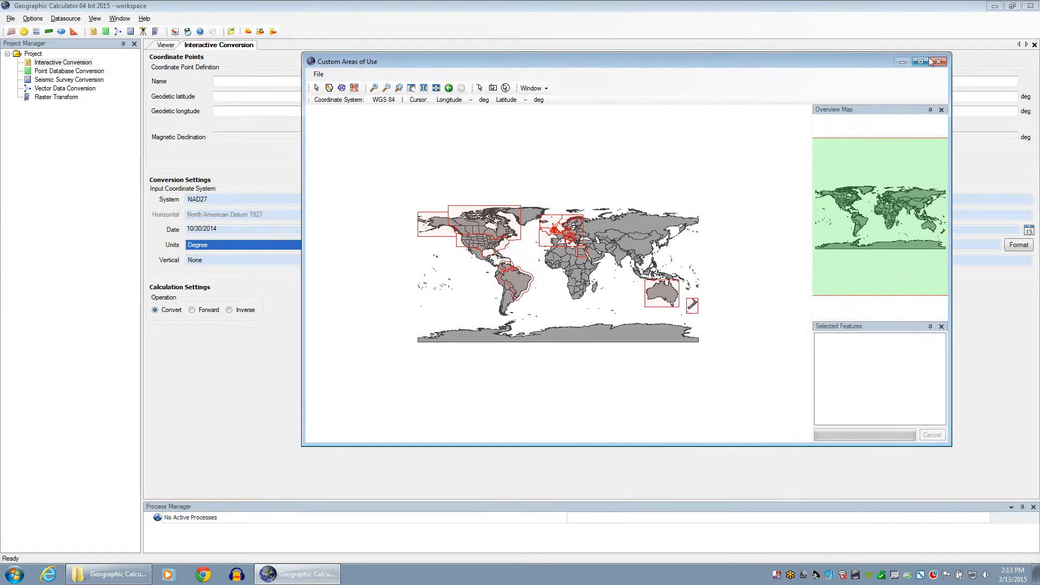
pyautogui.moveTo(687, 58); pyautogui.dragTo(583, 68)
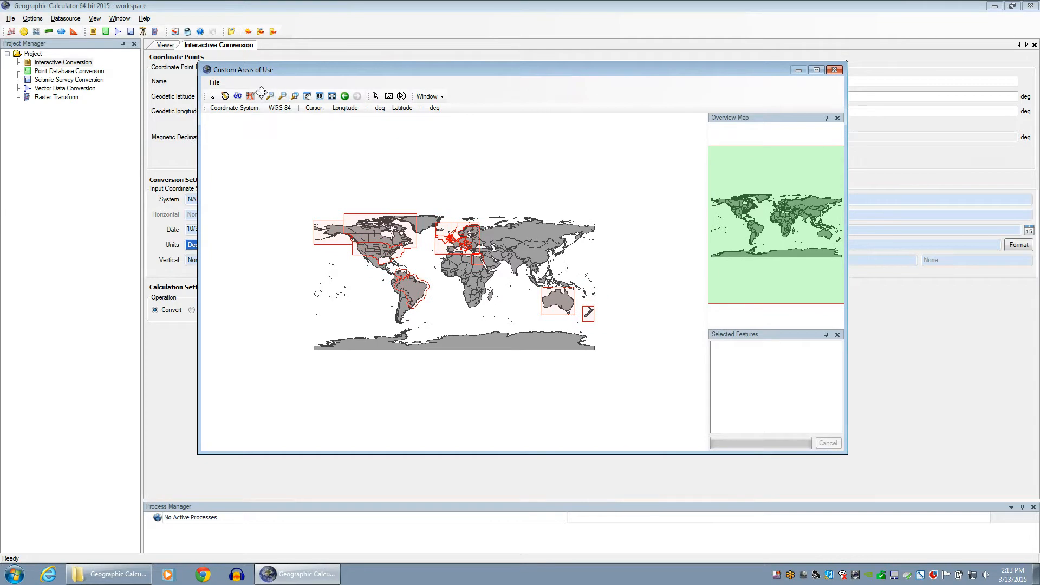
pyautogui.click(331, 98)
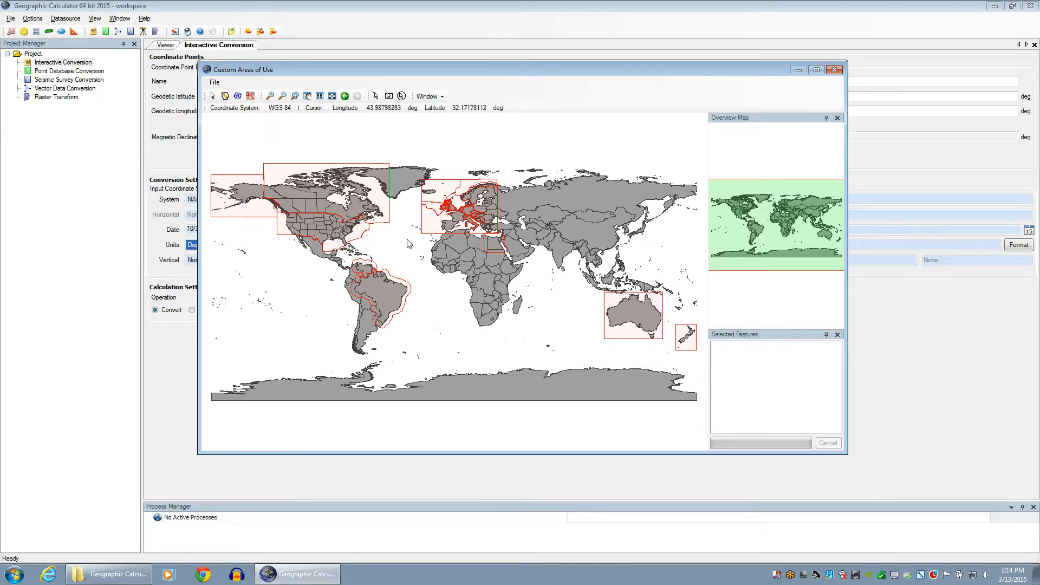
pyautogui.click(213, 97)
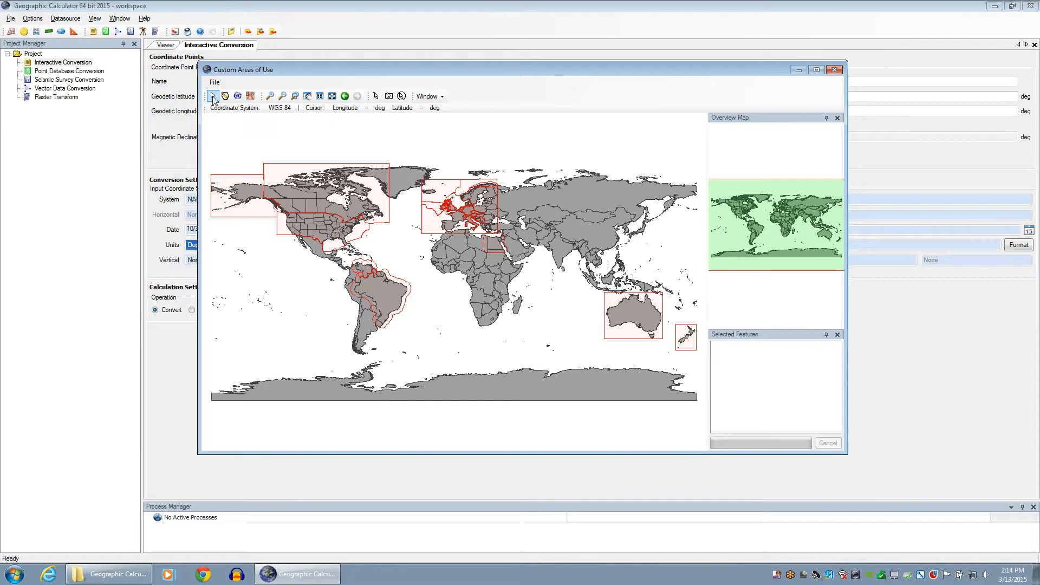
# Edit the United States custom area and open its Set Up Filters window
pyautogui.doubleClick(359, 239)
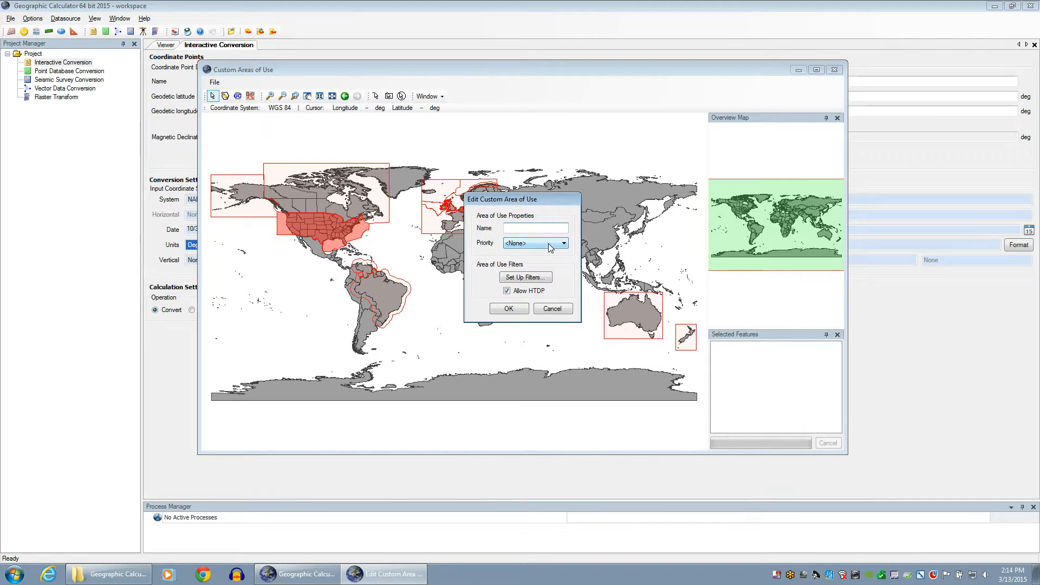
pyautogui.click(548, 279)
pyautogui.moveTo(449, 19); pyautogui.dragTo(448, 43)
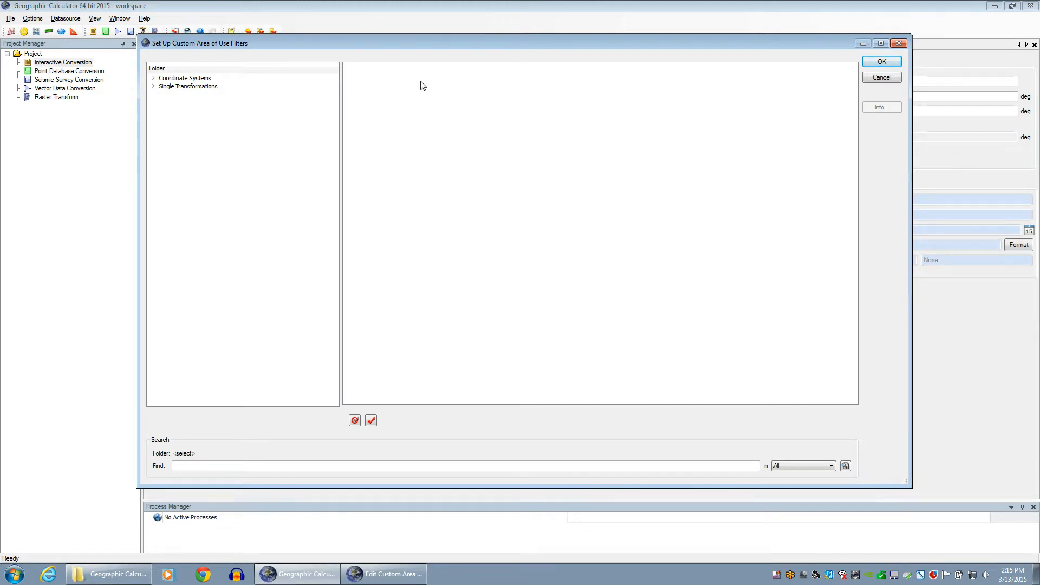
# Expand Single Transformations and the Datum folder to show its regional subfolders
pyautogui.click(154, 86)
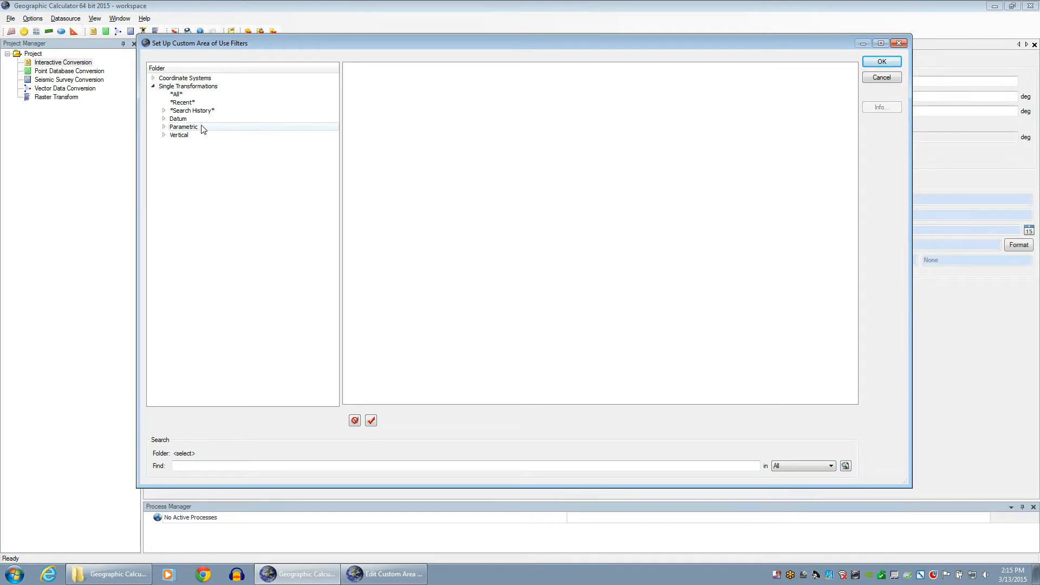
pyautogui.click(183, 120)
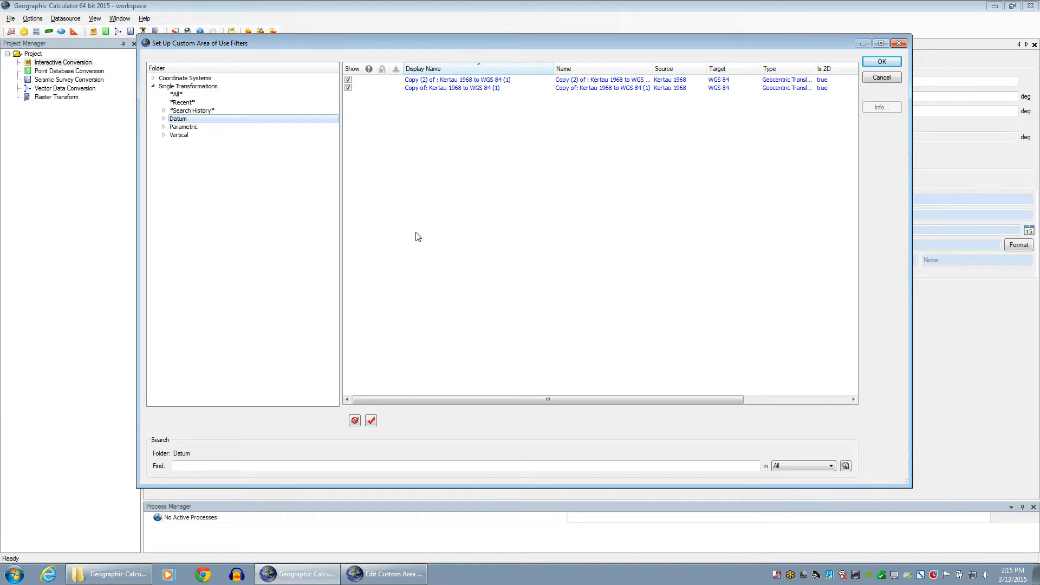
pyautogui.click(164, 119)
# Search the transformations for 'nad27' and select NAD27 to NAD83 (3) in the results
pyautogui.click(226, 469)
pyautogui.write('nad')
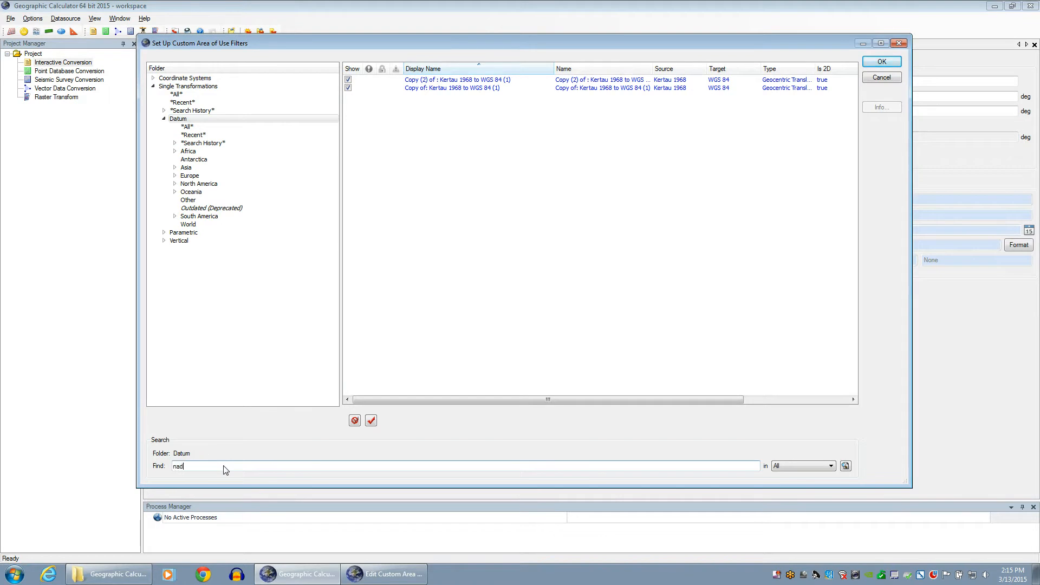
pyautogui.write('27')
pyautogui.press('Return')
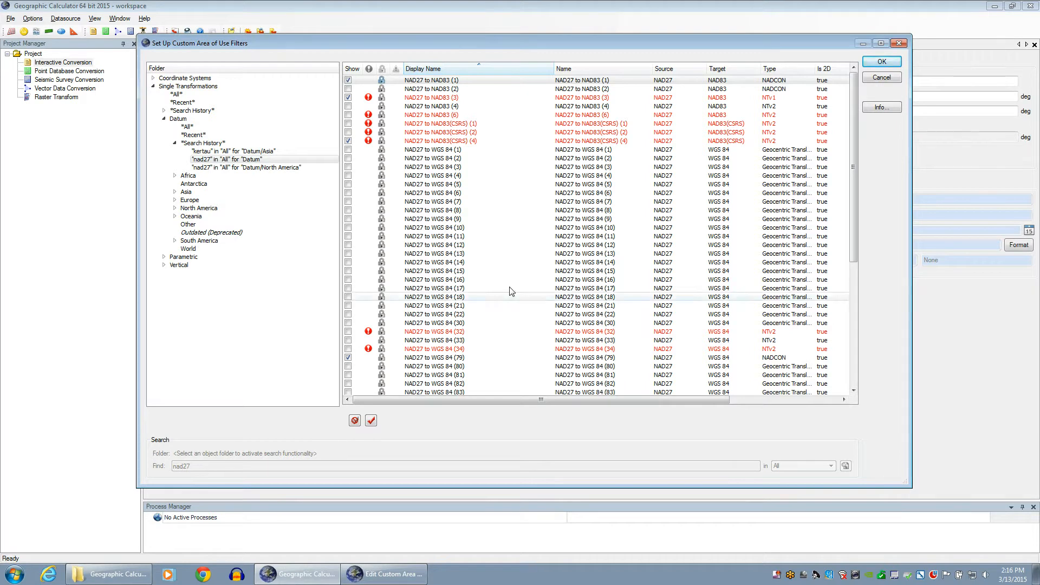
pyautogui.click(440, 100)
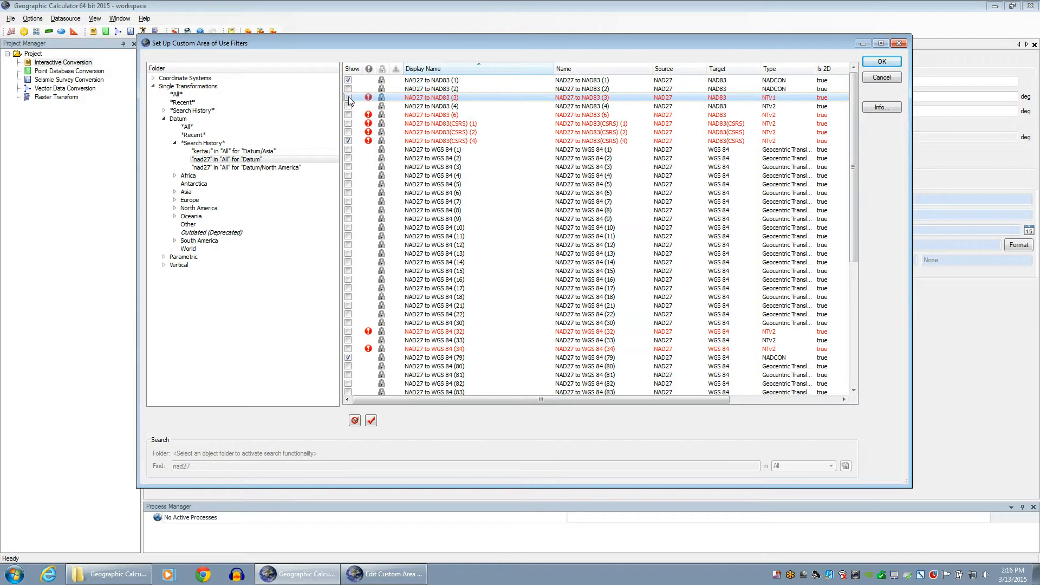
# Accept the filter and area-of-use edits, then close the Custom Areas of Use map, saving changes
pyautogui.click(882, 61)
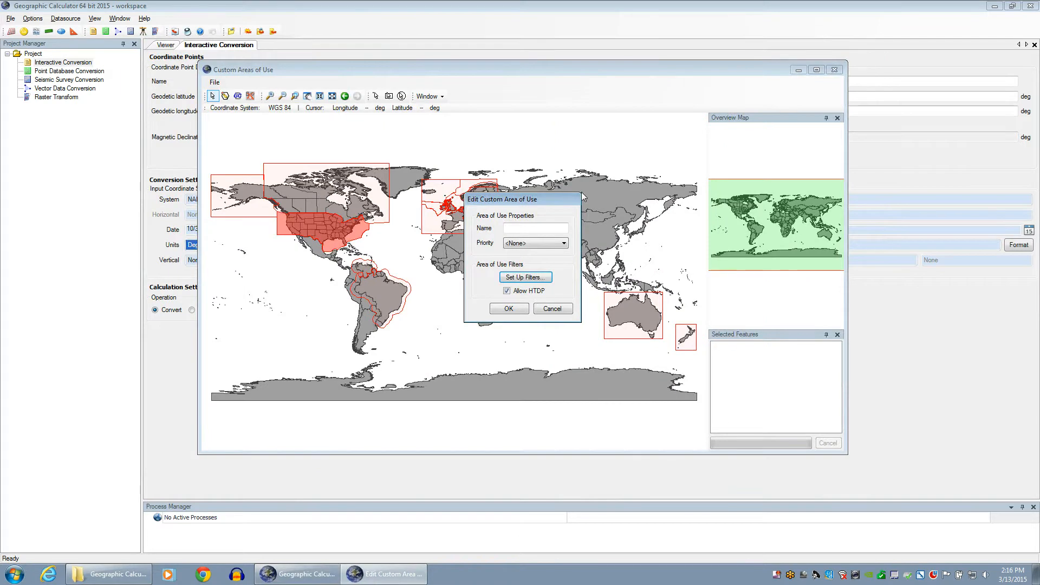
pyautogui.click(509, 308)
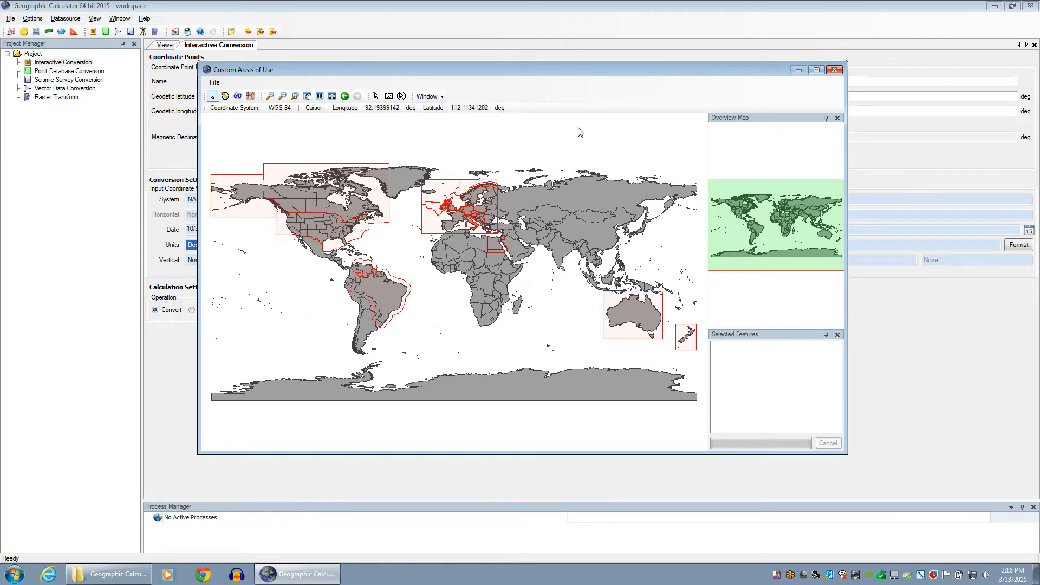
pyautogui.click(834, 71)
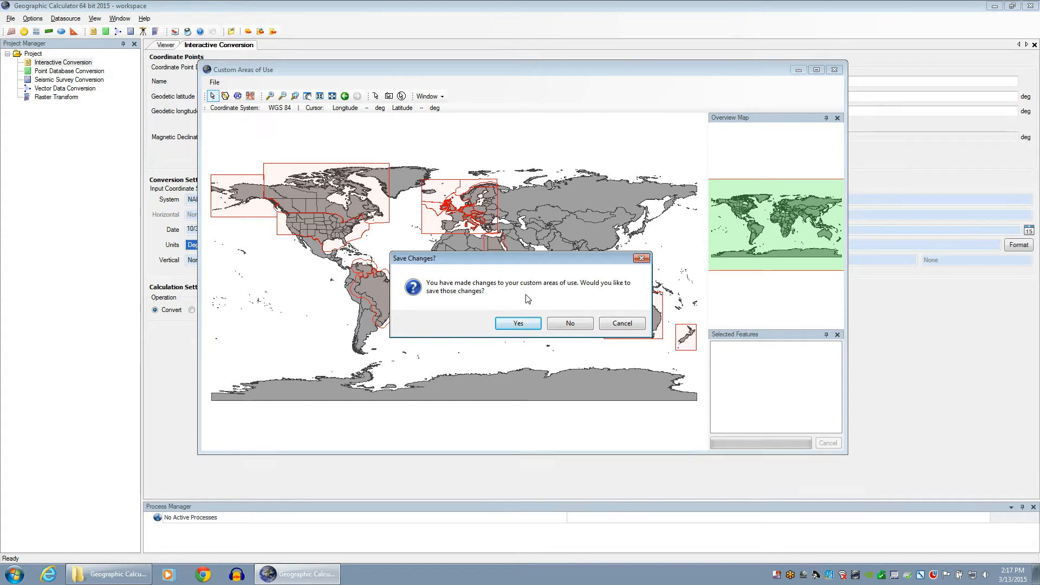
pyautogui.click(523, 322)
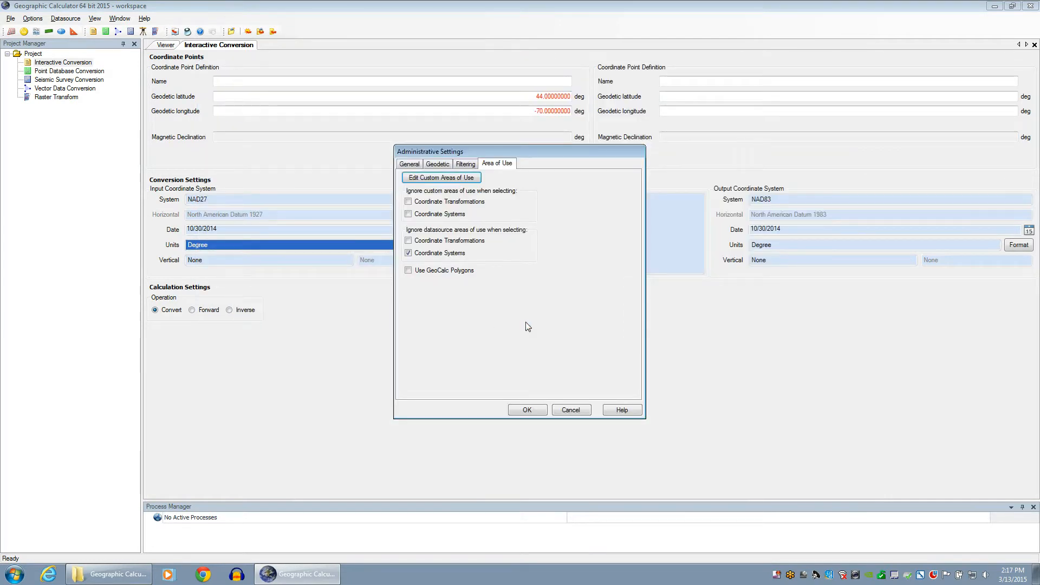
# Close Administrative Settings and bring up the Select Horizontal Transformation choices for the conversion
pyautogui.click(527, 410)
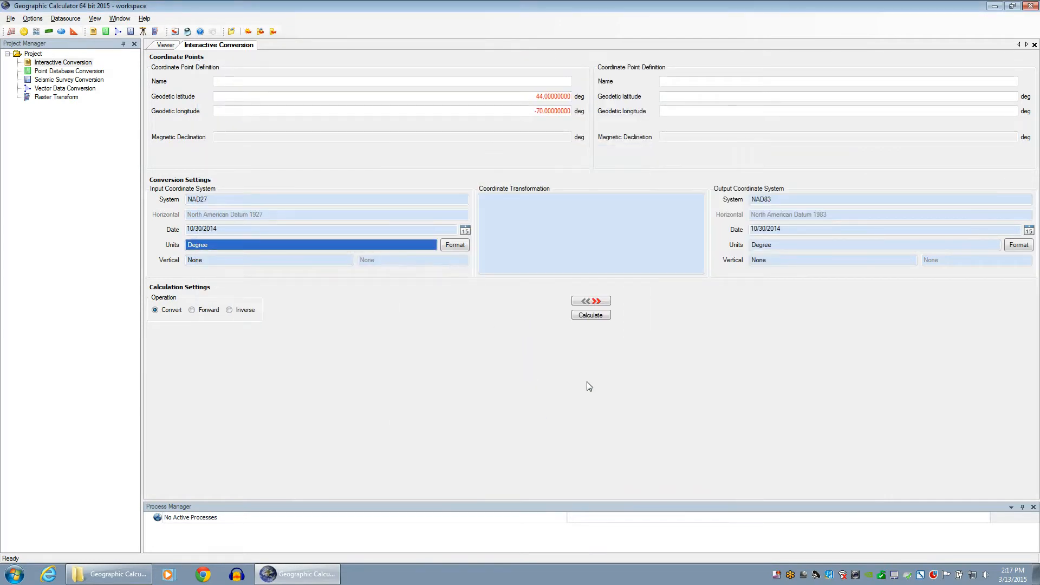
pyautogui.doubleClick(575, 215)
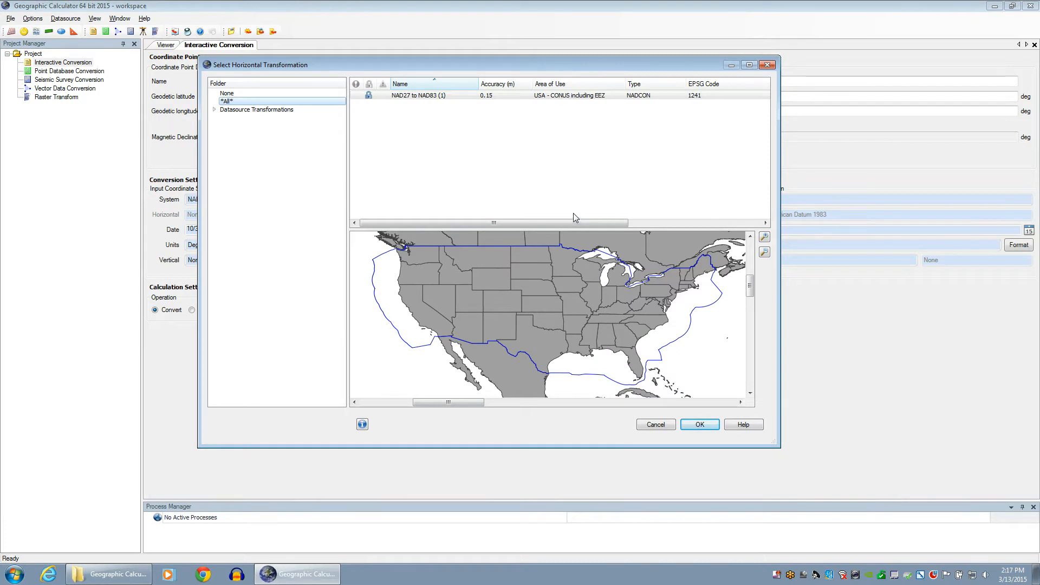
# Select the NAD27 to NAD83 (1) NADCON transformation for USA - CONUS including EEZ
pyautogui.click(414, 98)
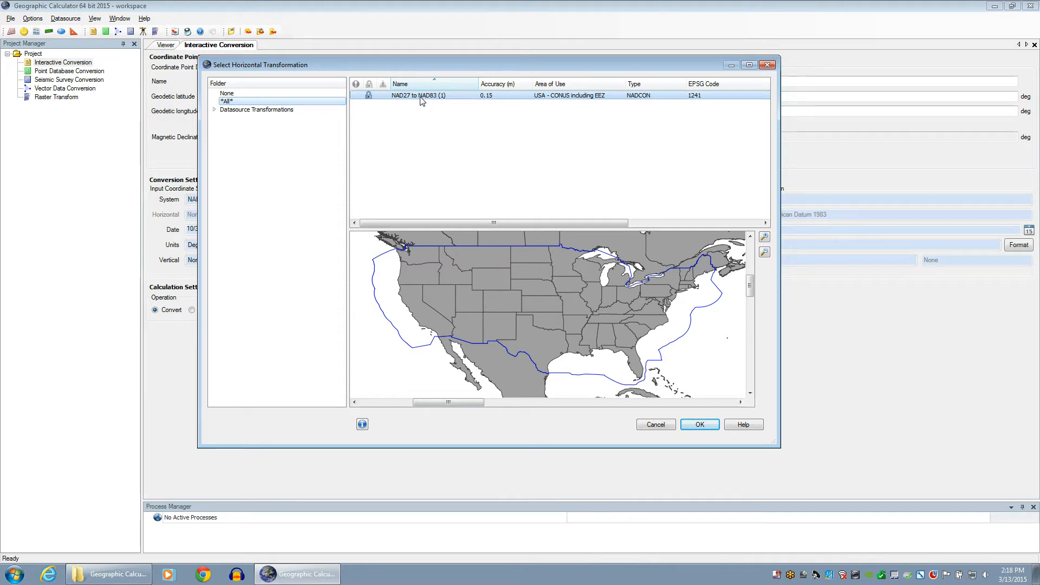
# Apply NAD27 to NAD83 (1), then review Administrative Settings and cancel without changes
pyautogui.click(709, 424)
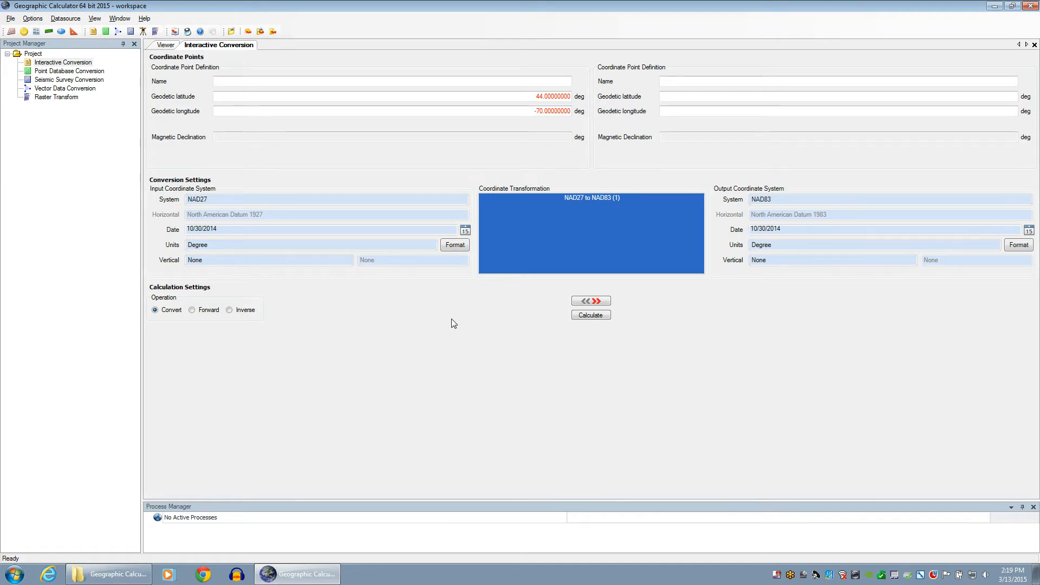
pyautogui.click(32, 19)
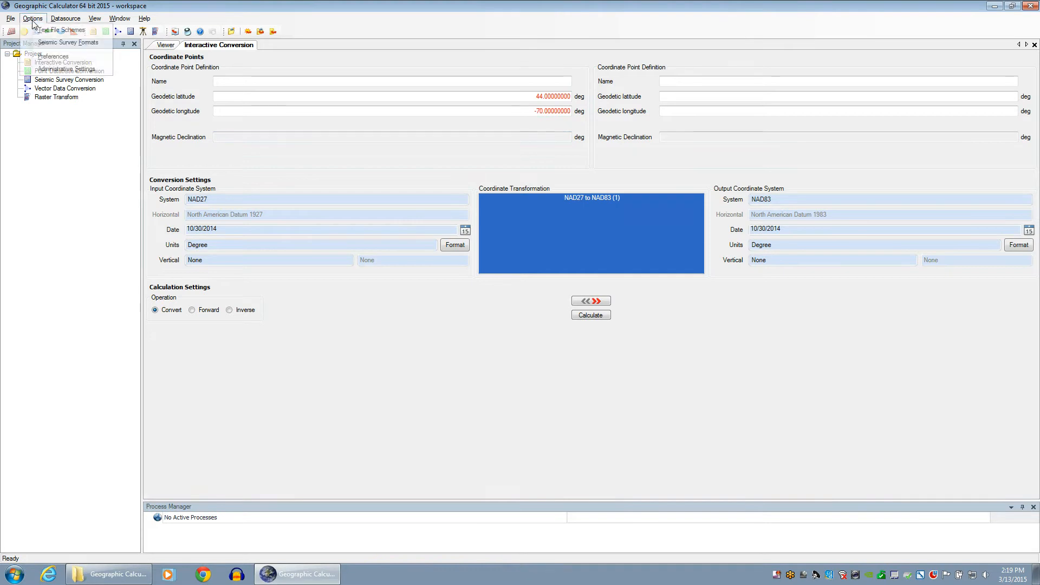
pyautogui.click(59, 68)
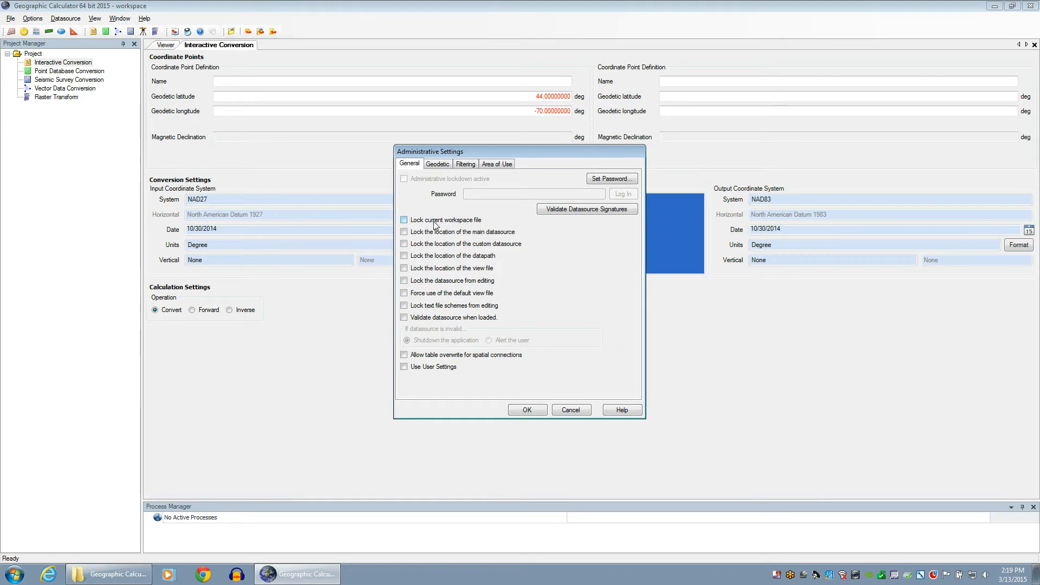
pyautogui.click(578, 412)
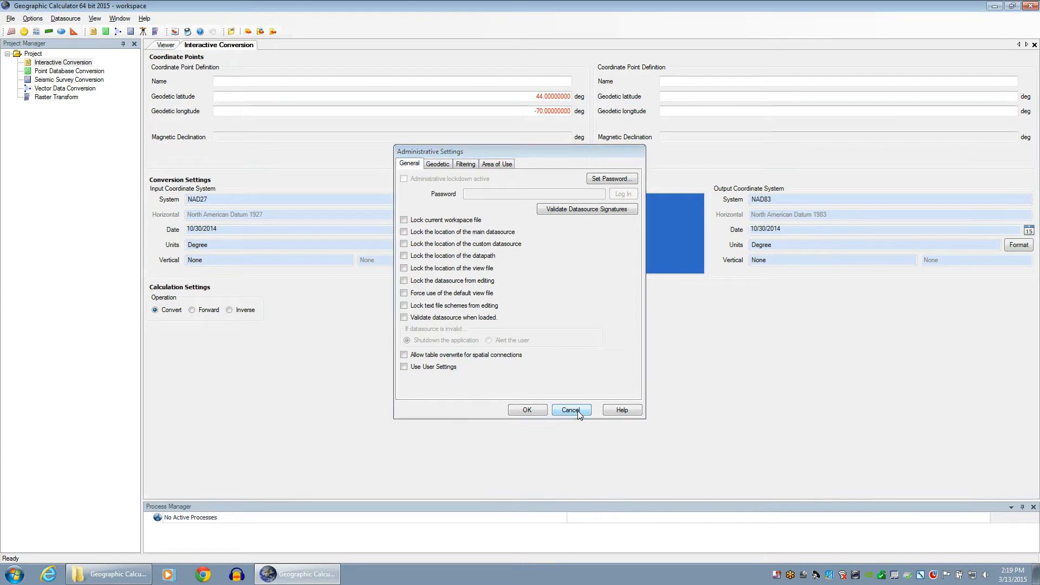
pyautogui.click(36, 21)
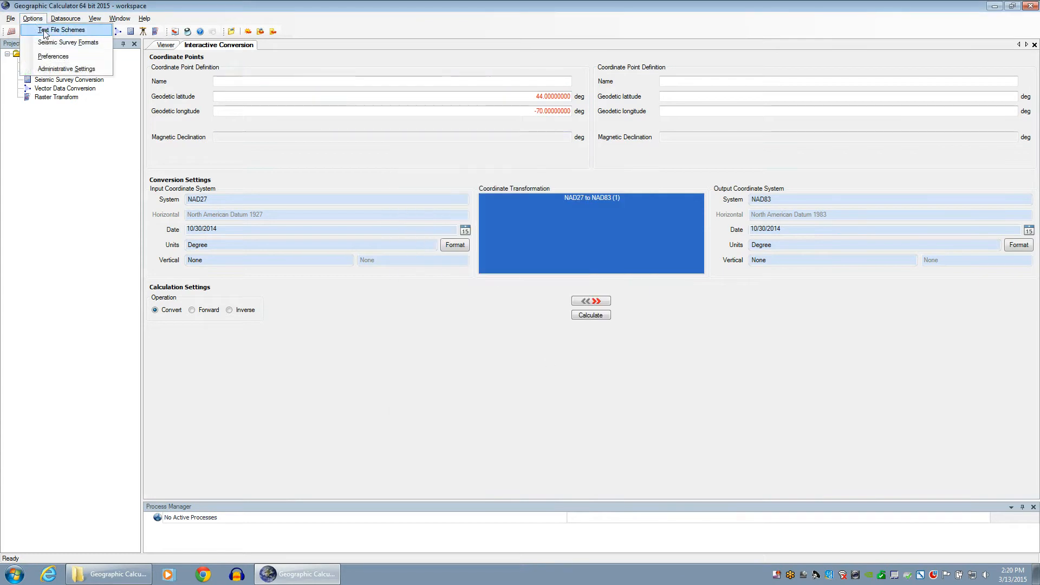
pyautogui.click(52, 56)
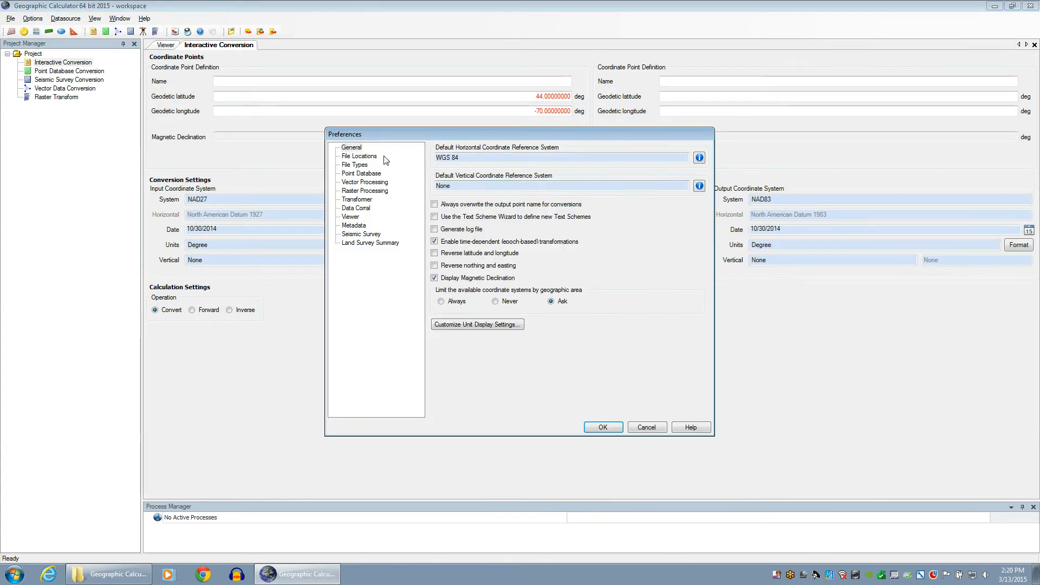
pyautogui.click(366, 158)
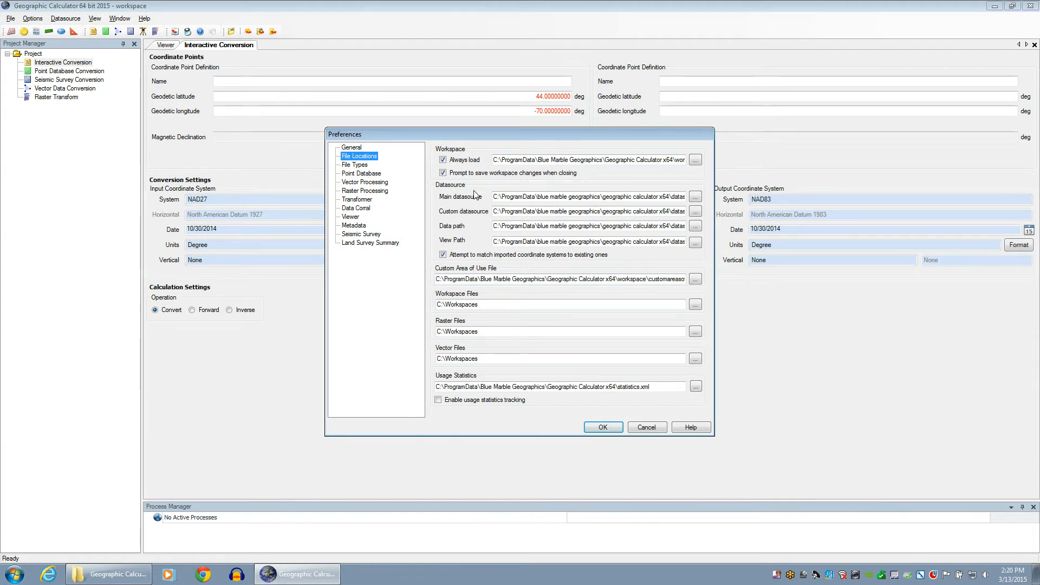
pyautogui.click(646, 428)
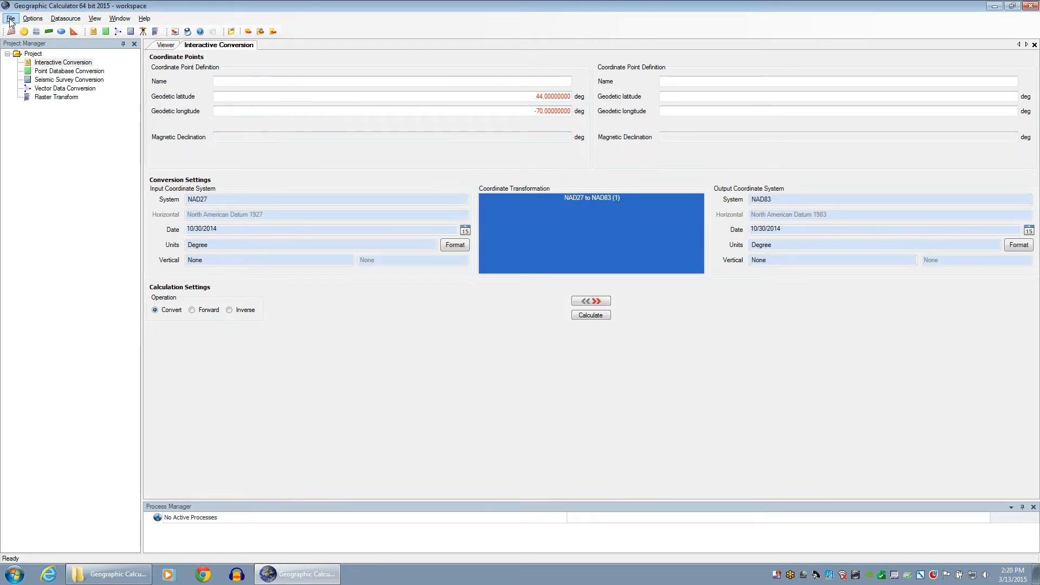
# Review the Geographic Calculator x64 program data folder in Explorer, then return to Geographic Calculator's File menu
pyautogui.click(110, 573)
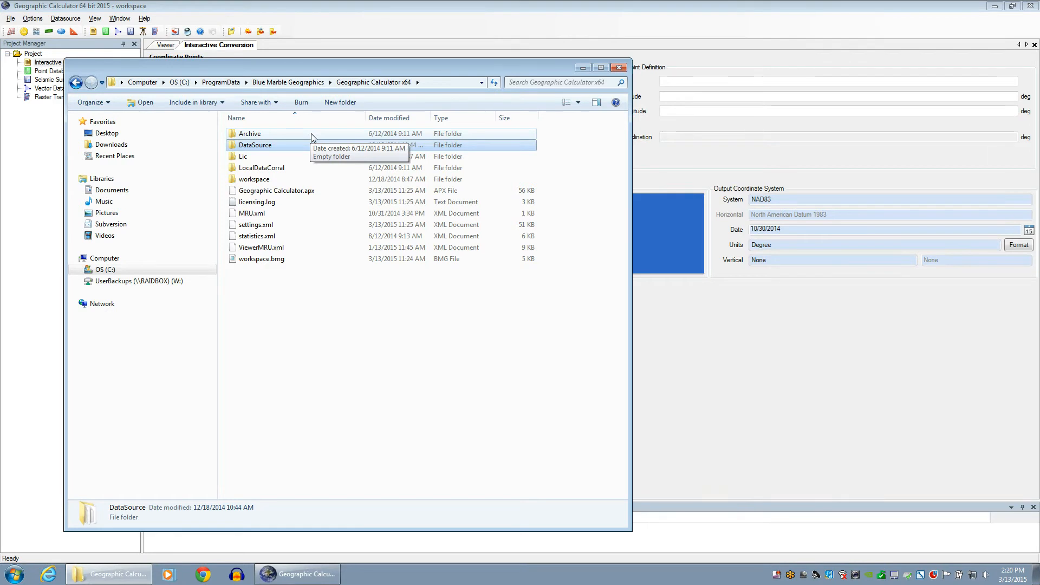
pyautogui.click(255, 5)
pyautogui.click(10, 19)
pyautogui.moveTo(38, 70)
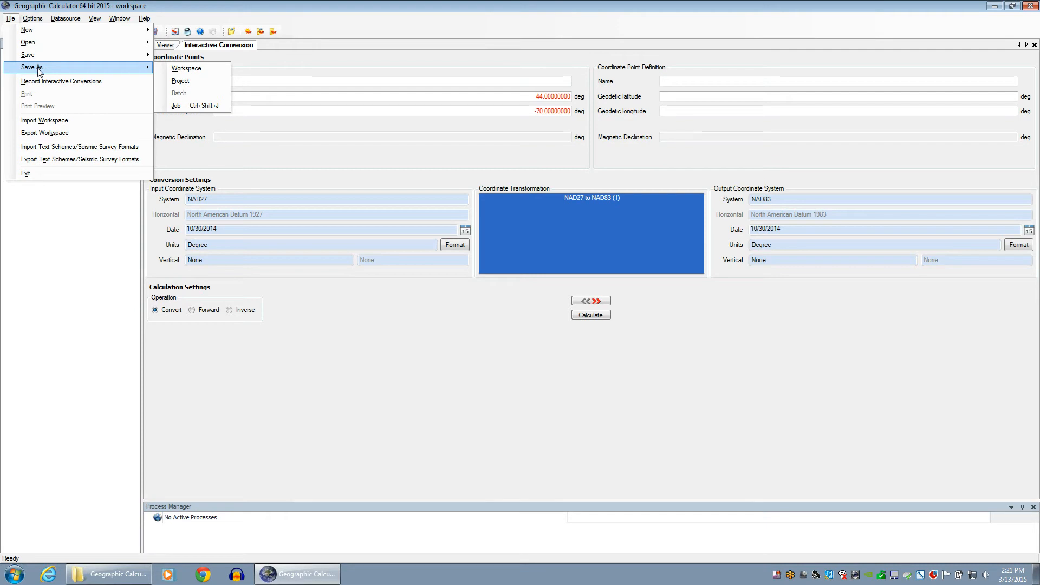
# Dismiss the File menu and show the File Locations page of Preferences
pyautogui.click(350, 5)
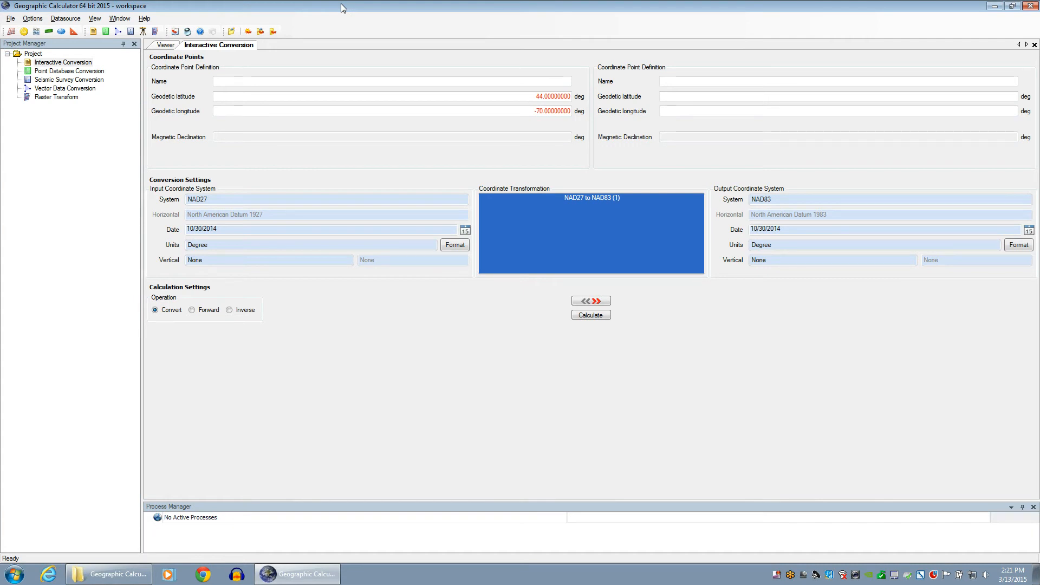
pyautogui.click(32, 17)
pyautogui.click(59, 57)
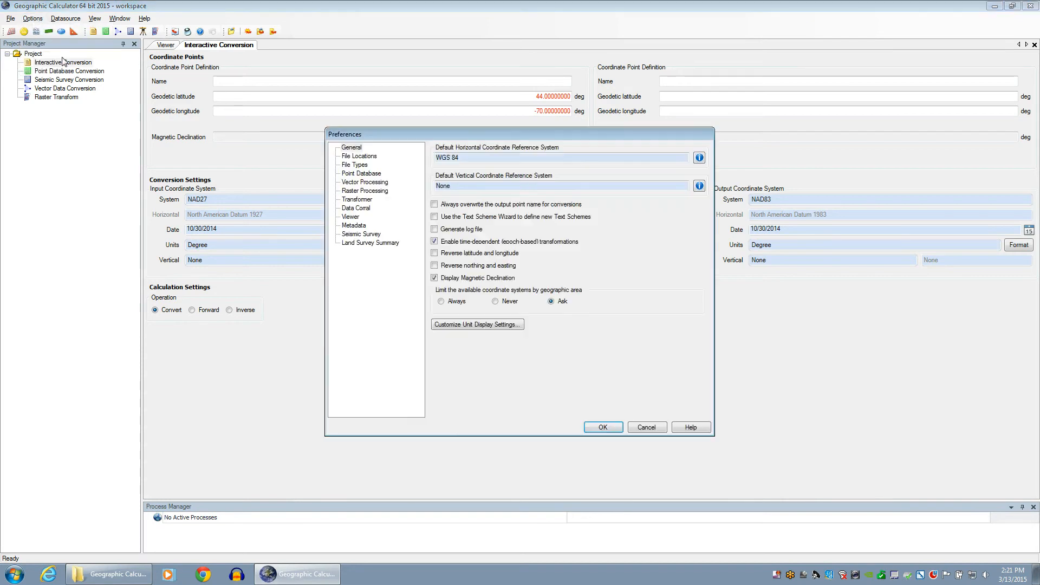
pyautogui.click(359, 156)
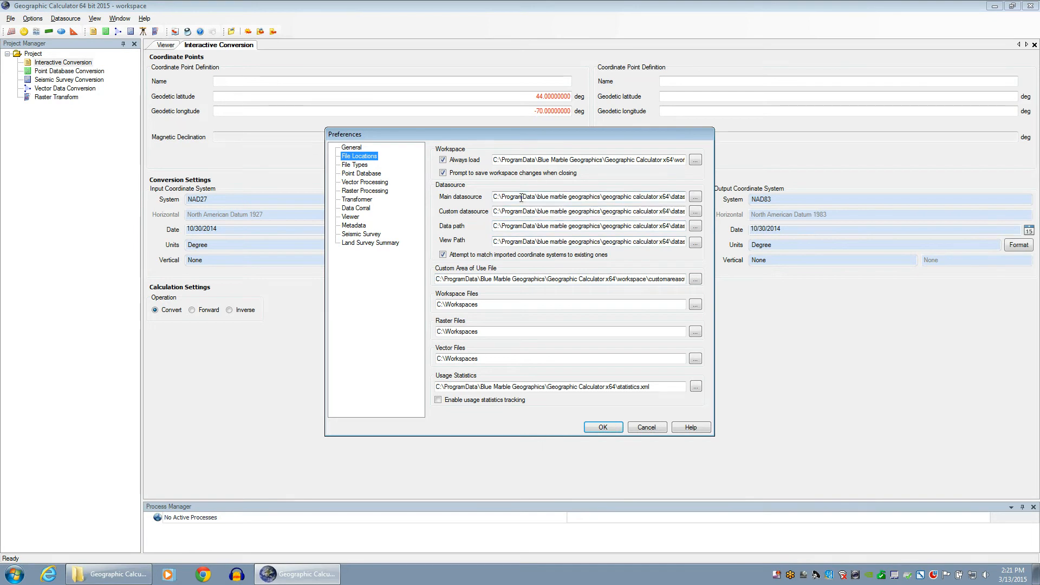
# Browse the DataSource folder's files in Explorer, then close it and cancel Preferences
pyautogui.click(108, 574)
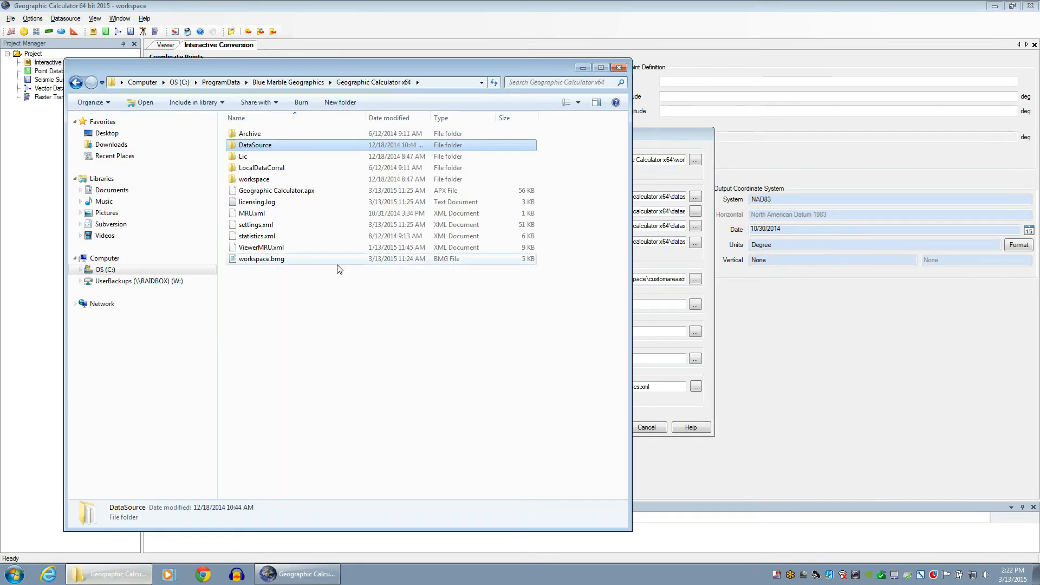
pyautogui.doubleClick(272, 147)
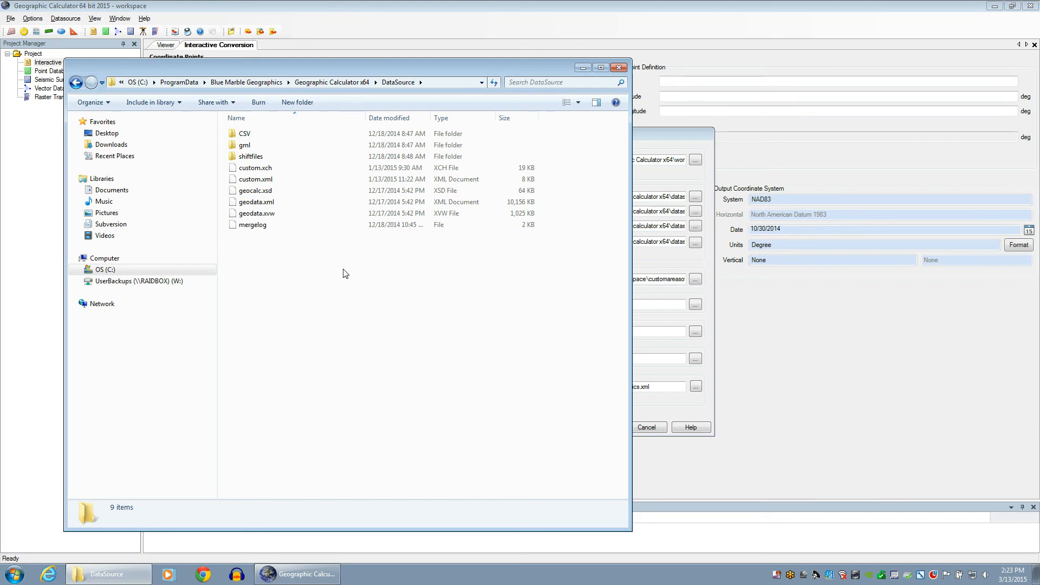
pyautogui.click(619, 67)
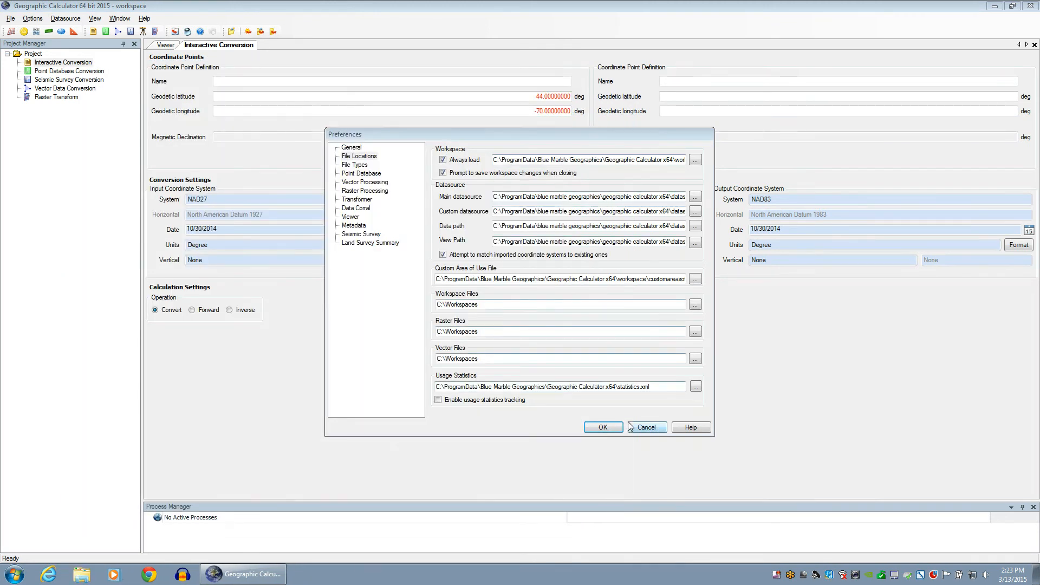
pyautogui.click(641, 428)
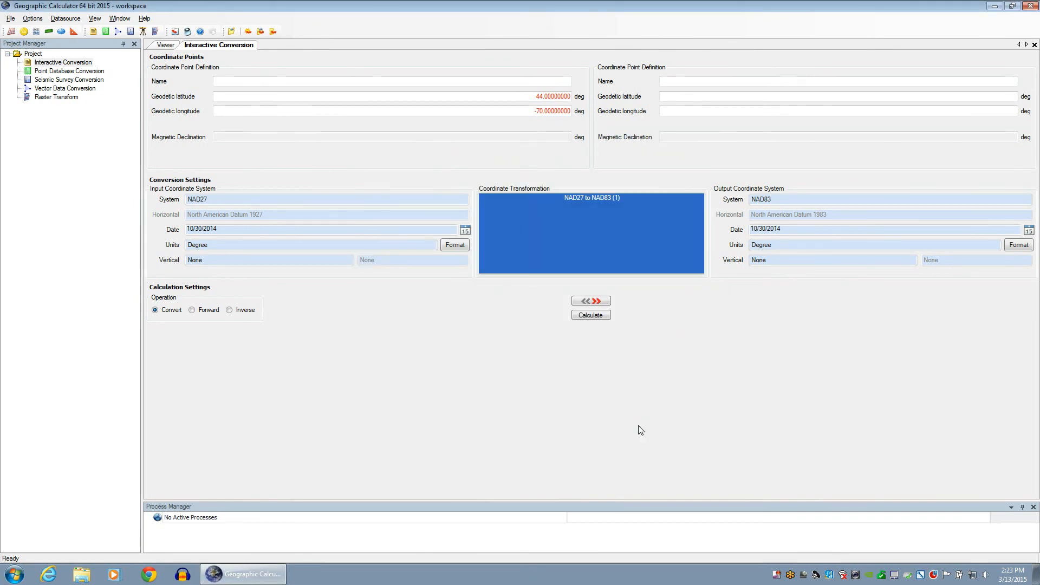